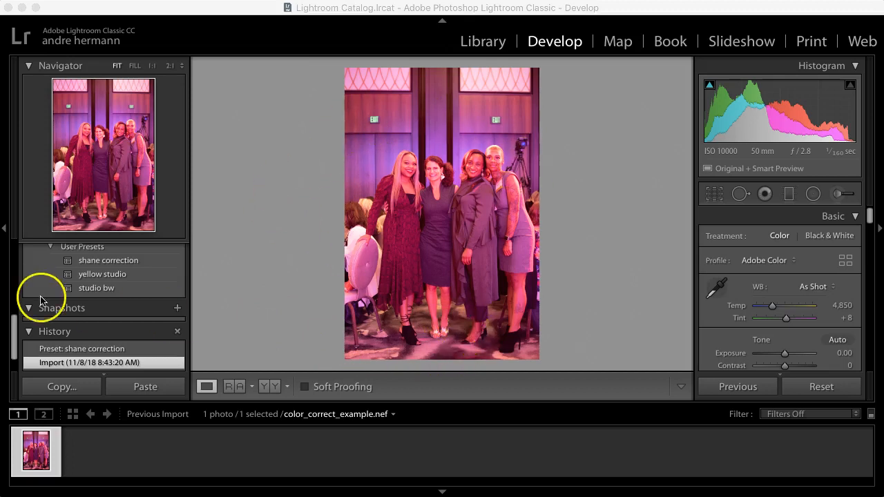
- Try the first user preset, compare the photo before and after, and restore its original imported state
{"action": "left_click", "coordinate": [118, 263]}
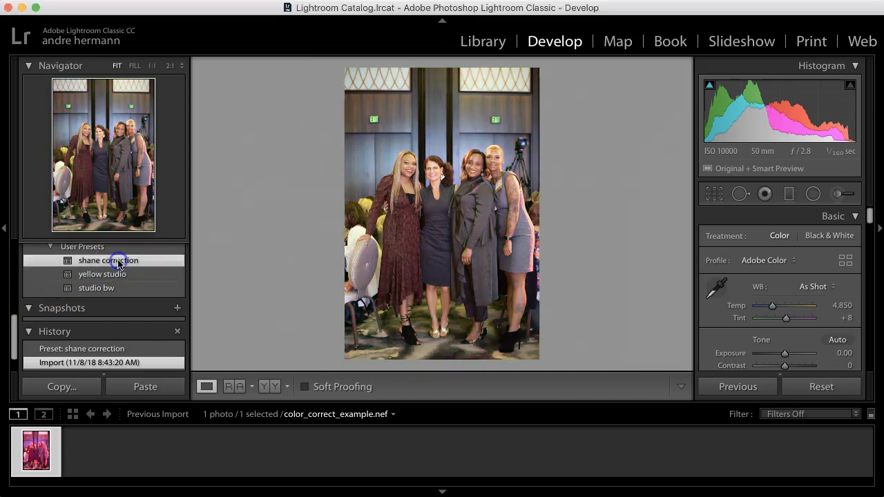
{"action": "left_click", "coordinate": [270, 387]}
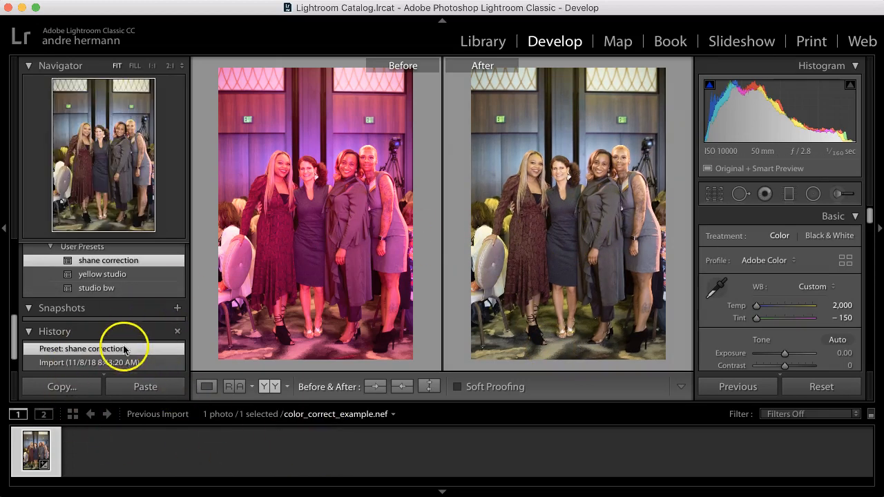
{"action": "scroll", "coordinate": [117, 340], "scroll_direction": "down", "scroll_amount": 2}
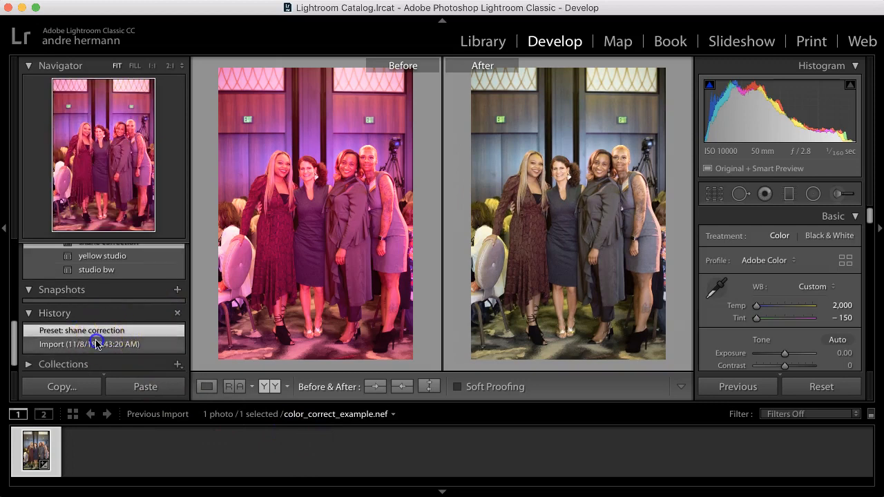
{"action": "left_click", "coordinate": [92, 343]}
{"action": "left_click", "coordinate": [207, 386]}
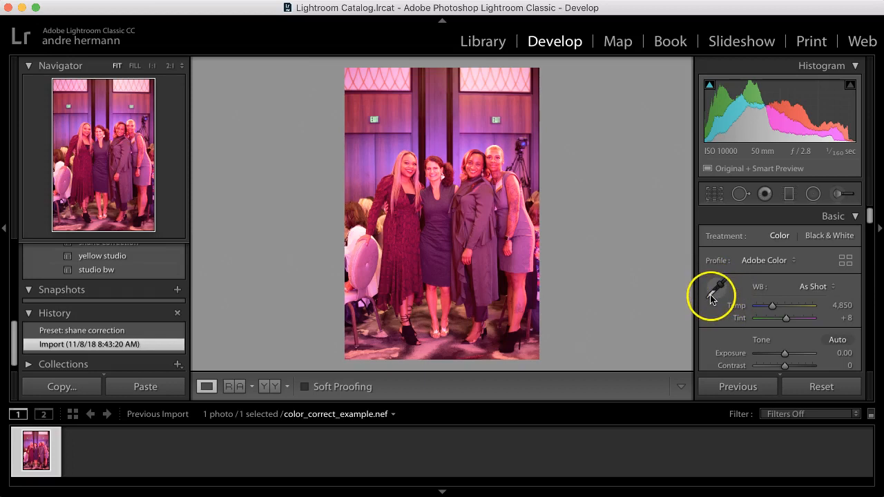
- Set a custom white balance by sampling the gray outfit of the third woman as the target neutral
{"action": "left_click", "coordinate": [730, 287]}
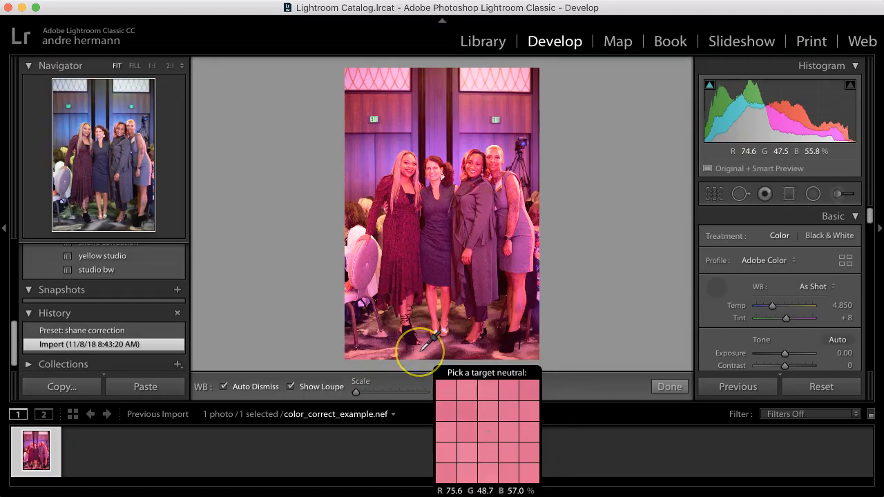
{"action": "left_click", "coordinate": [424, 350]}
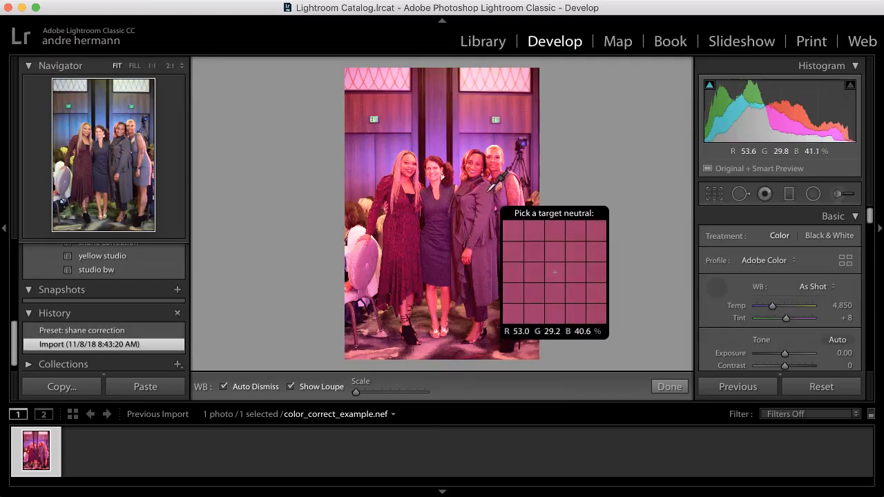
{"action": "left_click", "coordinate": [488, 203]}
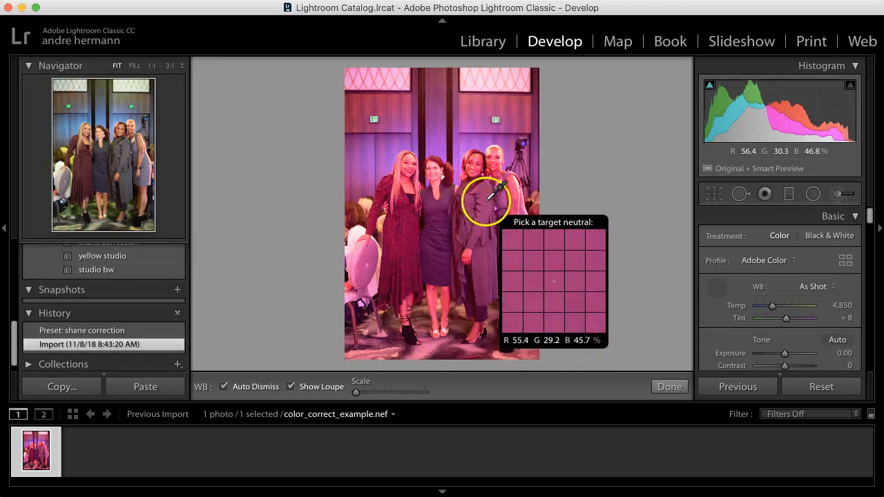
{"action": "left_click", "coordinate": [444, 335]}
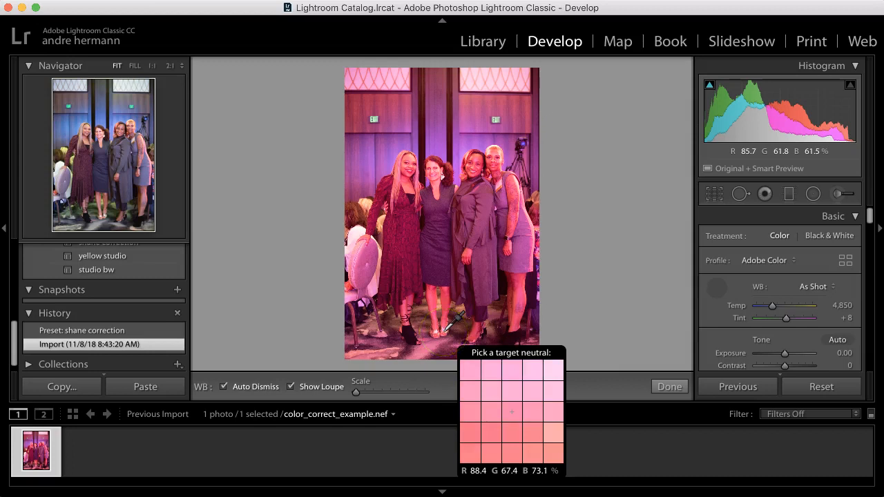
{"action": "left_click", "coordinate": [433, 343]}
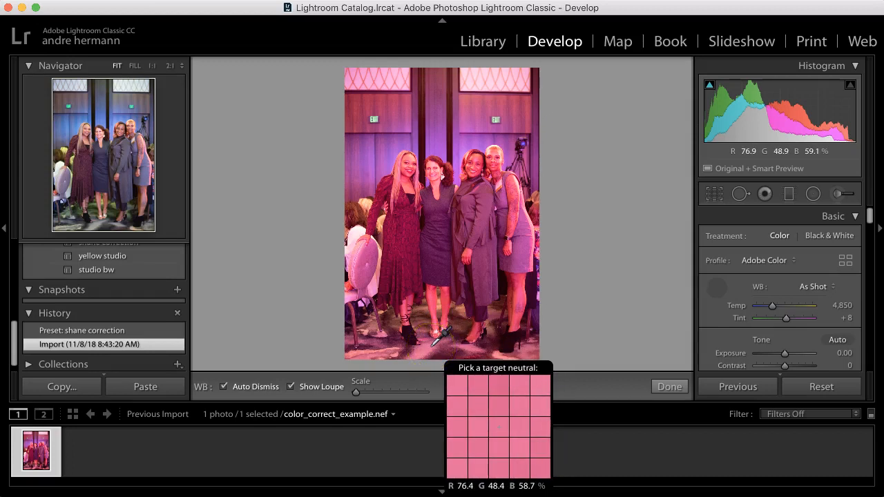
{"action": "left_click", "coordinate": [487, 192]}
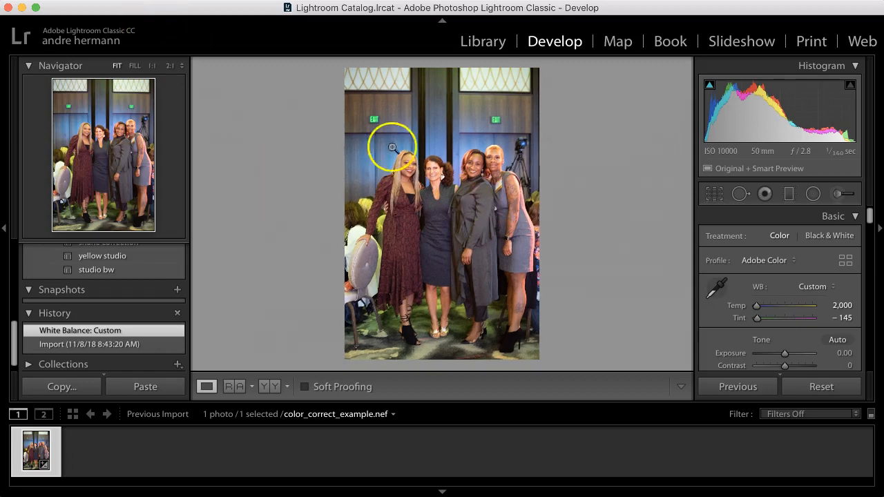
- Magnify the photo to 1:3 and frame the four women to examine their skin tones and the background color
{"action": "left_click", "coordinate": [471, 161]}
{"action": "left_click", "coordinate": [470, 163]}
{"action": "key", "text": "super+alt+equal"}
{"action": "key", "text": "super+alt+minus"}
{"action": "key", "text": "super+alt+minus"}
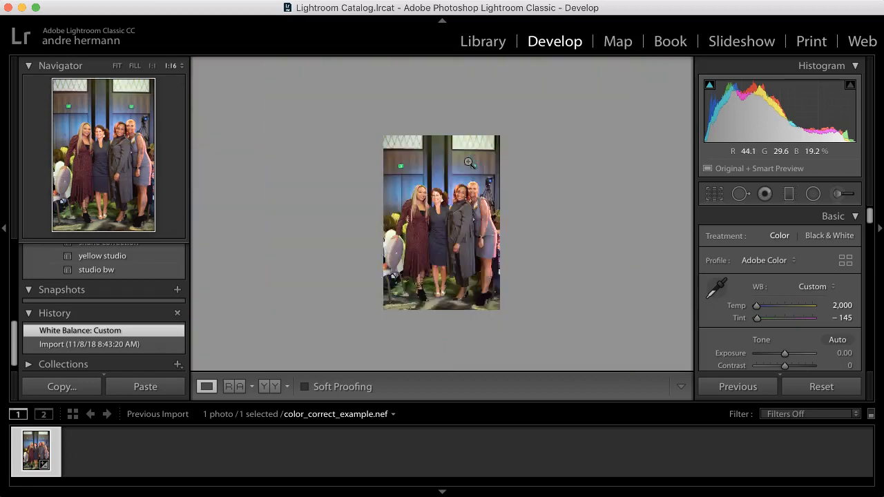
{"action": "key", "text": "super+alt+equal"}
{"action": "key", "text": "super+alt+equal"}
{"action": "key", "text": "super+alt+equal"}
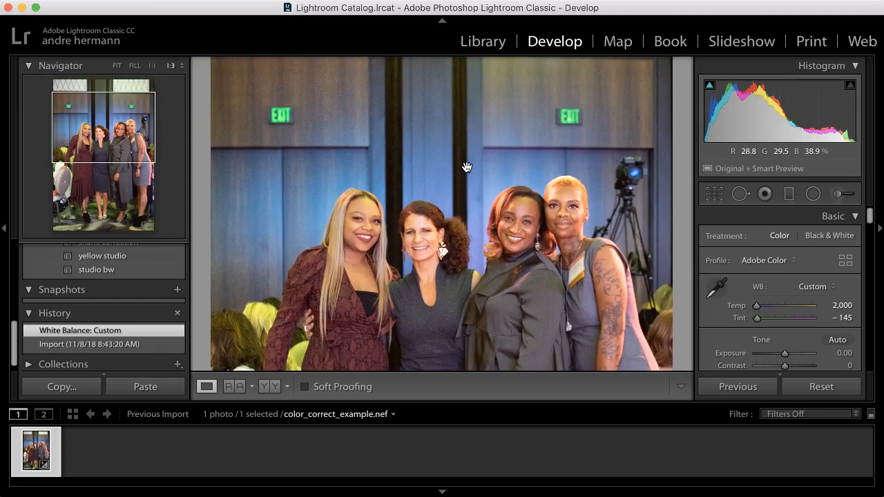
{"action": "left_click_drag", "start_coordinate": [513, 245], "coordinate": [513, 211]}
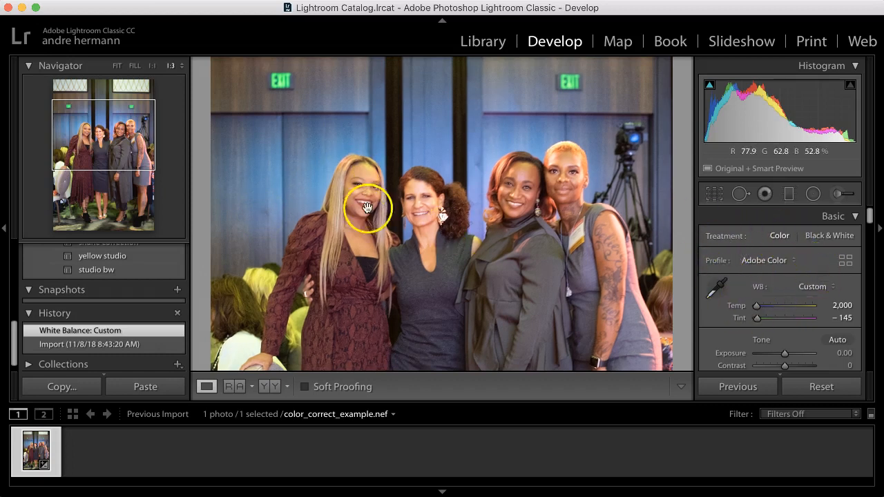
- Examine the Hue, Saturation and Luminance adjustments available for the individual colors in HSL/Color
{"action": "scroll", "coordinate": [792, 296], "scroll_direction": "down", "scroll_amount": 1}
{"action": "scroll", "coordinate": [792, 295], "scroll_direction": "down", "scroll_amount": 10}
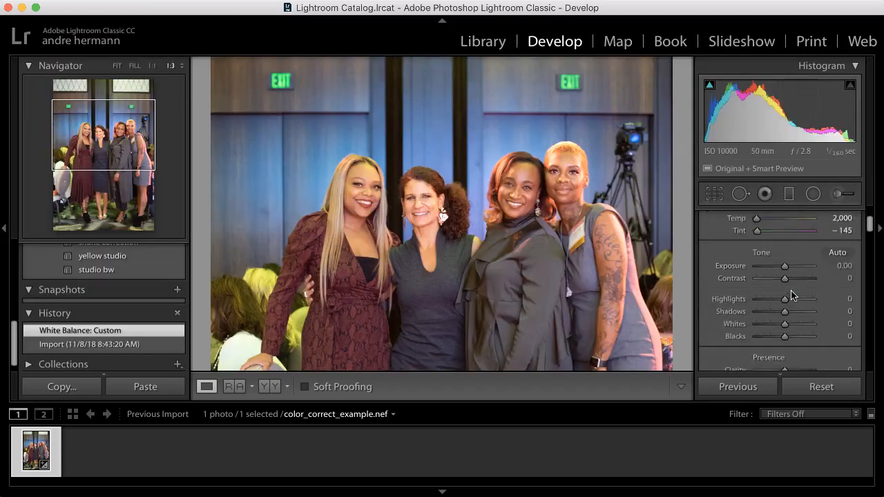
{"action": "scroll", "coordinate": [792, 296], "scroll_direction": "down", "scroll_amount": 8}
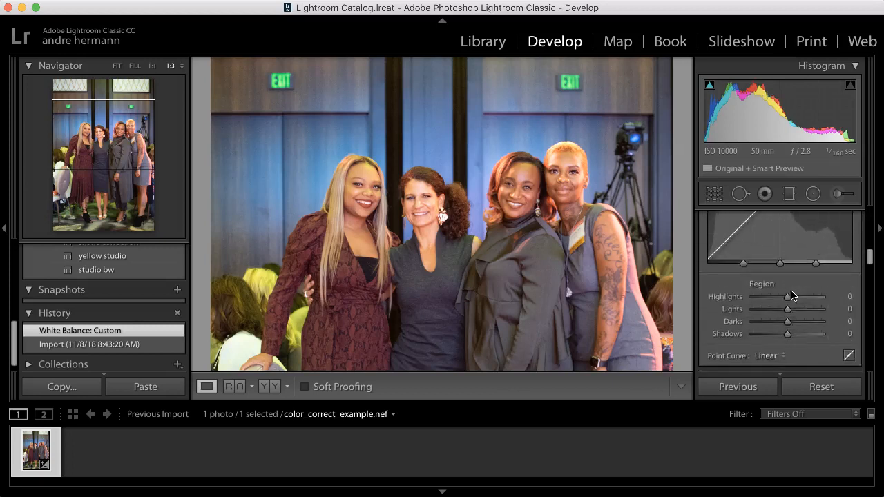
{"action": "left_click", "coordinate": [845, 268]}
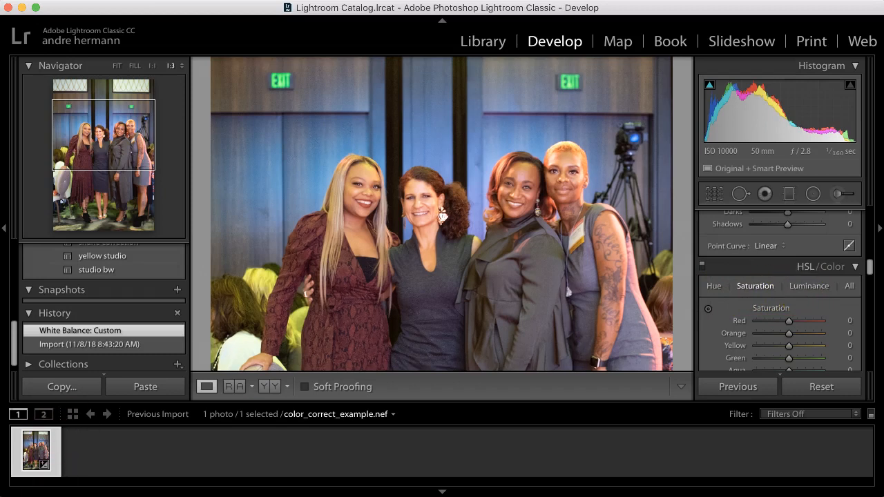
{"action": "left_click", "coordinate": [714, 287]}
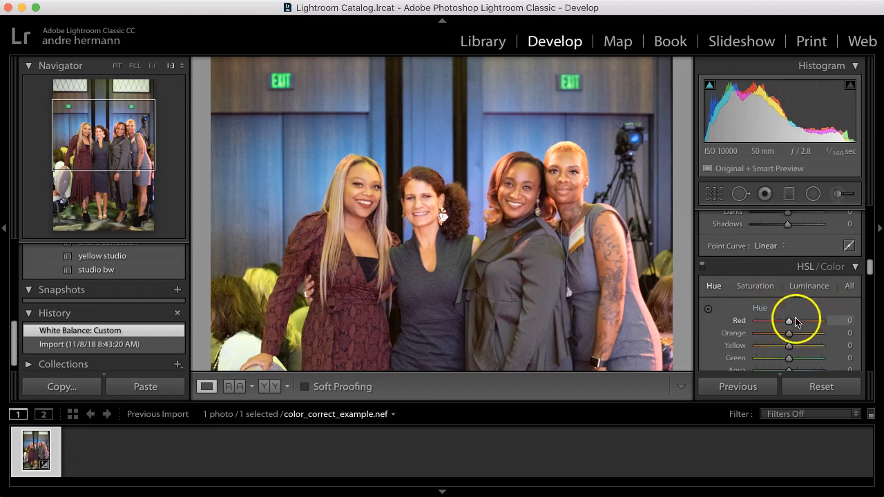
{"action": "left_click", "coordinate": [759, 290]}
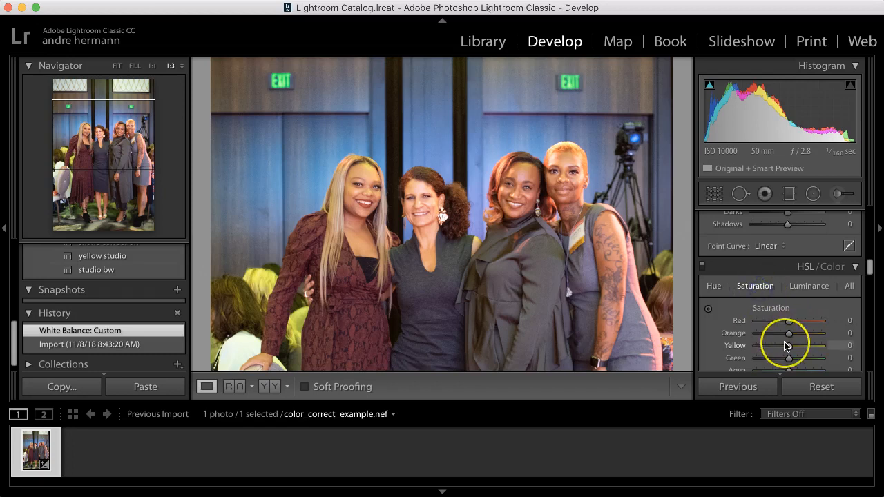
{"action": "scroll", "coordinate": [789, 342], "scroll_direction": "down", "scroll_amount": 3}
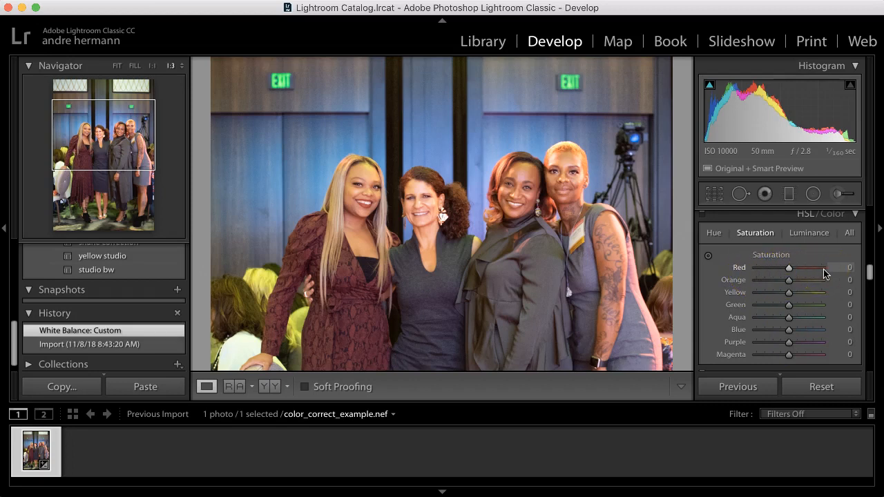
{"action": "left_click", "coordinate": [809, 233]}
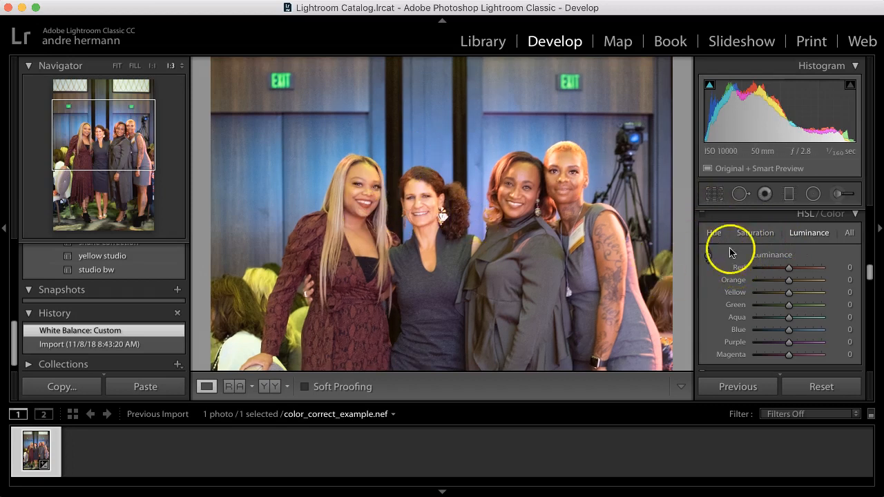
{"action": "left_click", "coordinate": [713, 235]}
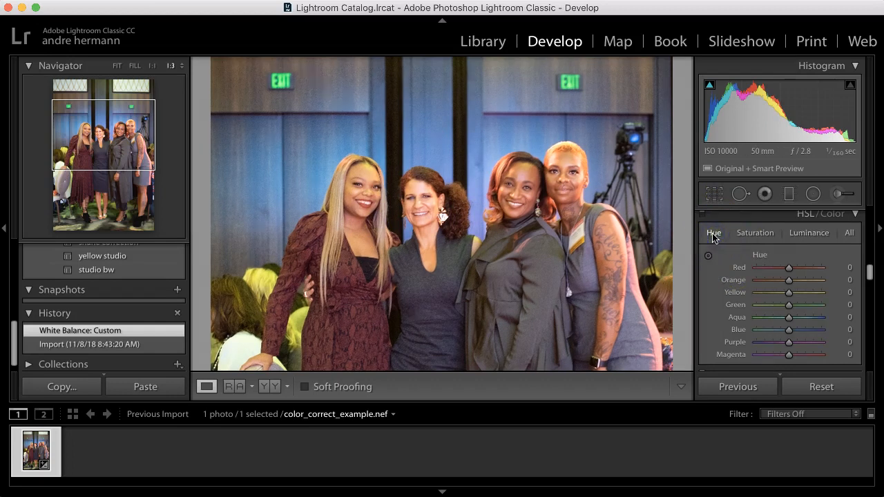
- Reduce the warm color saturation, setting Red to -25, Orange to -16 and Yellow to -18
{"action": "left_click", "coordinate": [760, 234]}
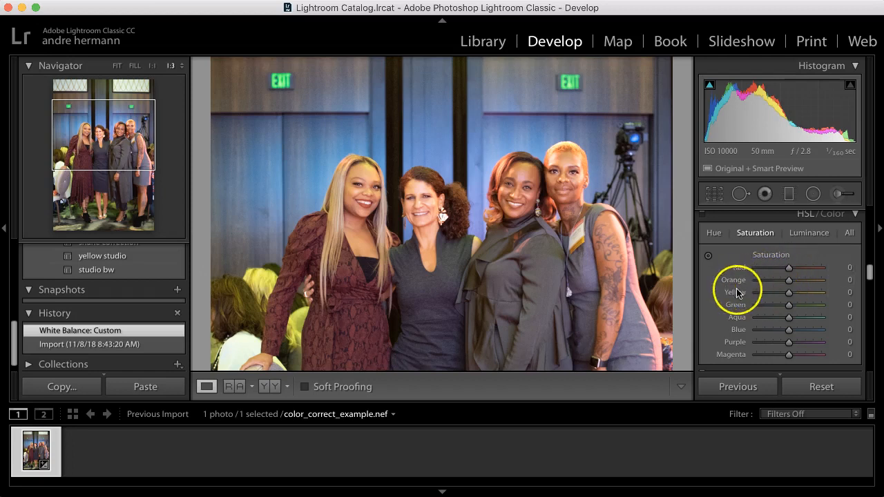
{"action": "left_click_drag", "start_coordinate": [788, 268], "coordinate": [784, 272]}
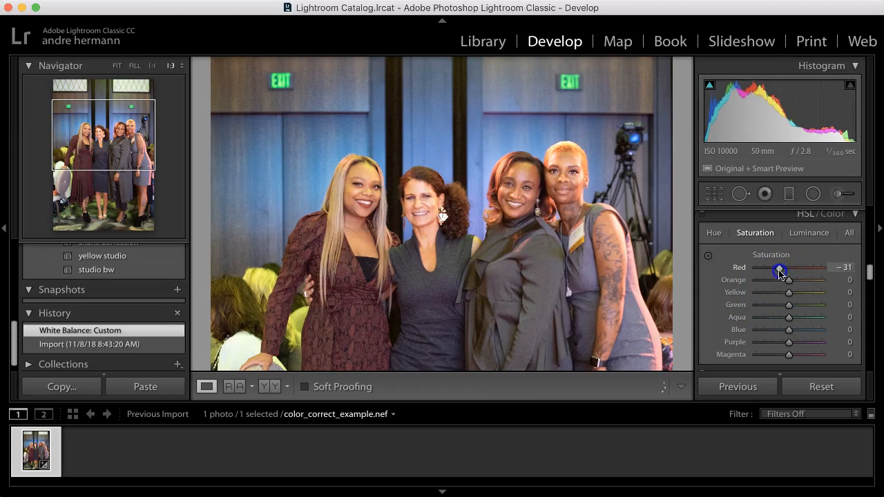
{"action": "left_click_drag", "start_coordinate": [781, 271], "coordinate": [784, 284]}
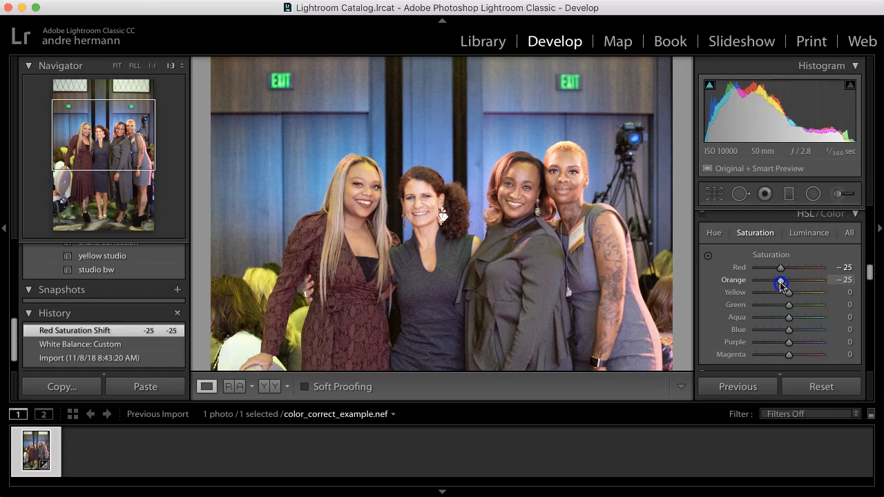
{"action": "mouse_move", "coordinate": [785, 283]}
{"action": "left_mouse_down"}
{"action": "mouse_move", "coordinate": [718, 295]}
{"action": "mouse_move", "coordinate": [785, 287]}
{"action": "left_mouse_up"}
{"action": "left_click_drag", "start_coordinate": [785, 289], "coordinate": [784, 289]}
{"action": "left_click_drag", "start_coordinate": [785, 291], "coordinate": [791, 295]}
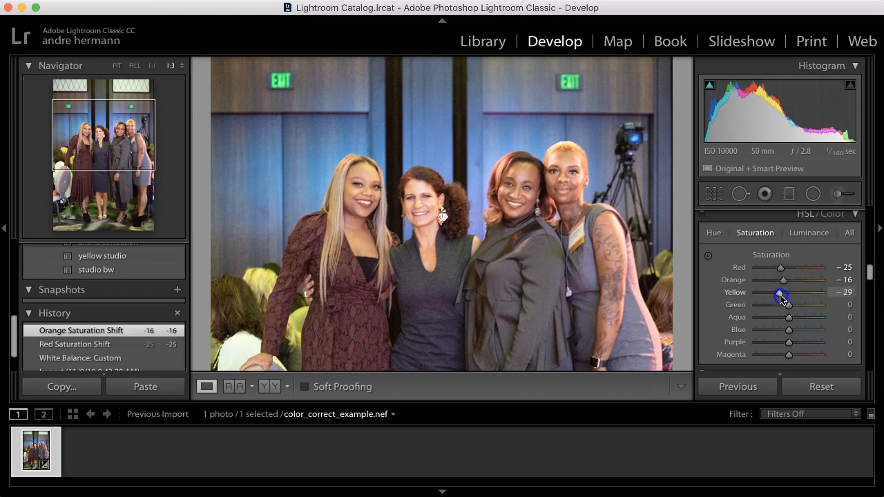
{"action": "left_click_drag", "start_coordinate": [785, 296], "coordinate": [785, 297]}
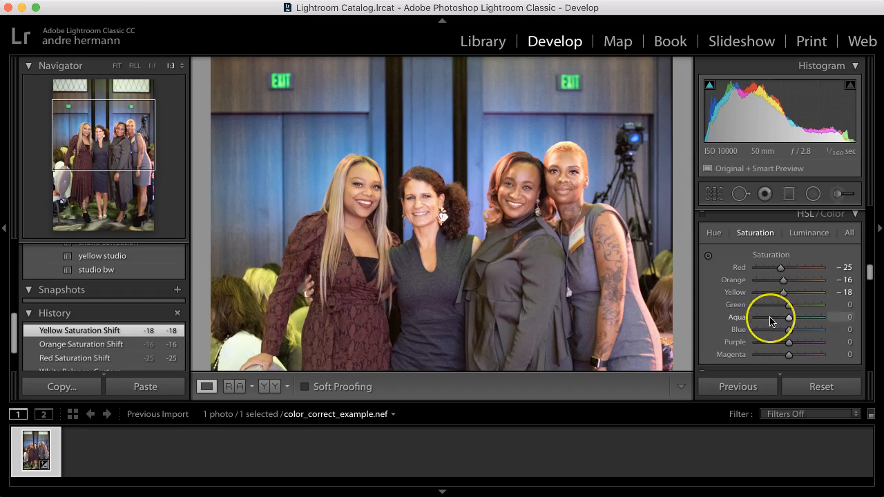
- Reduce the cool color saturation, setting Blue to -73, Purple to -18 and Magenta to -20
{"action": "scroll", "coordinate": [769, 317], "scroll_direction": "down", "scroll_amount": 2}
{"action": "scroll", "coordinate": [769, 321], "scroll_direction": "up", "scroll_amount": 1}
{"action": "left_click", "coordinate": [787, 321]}
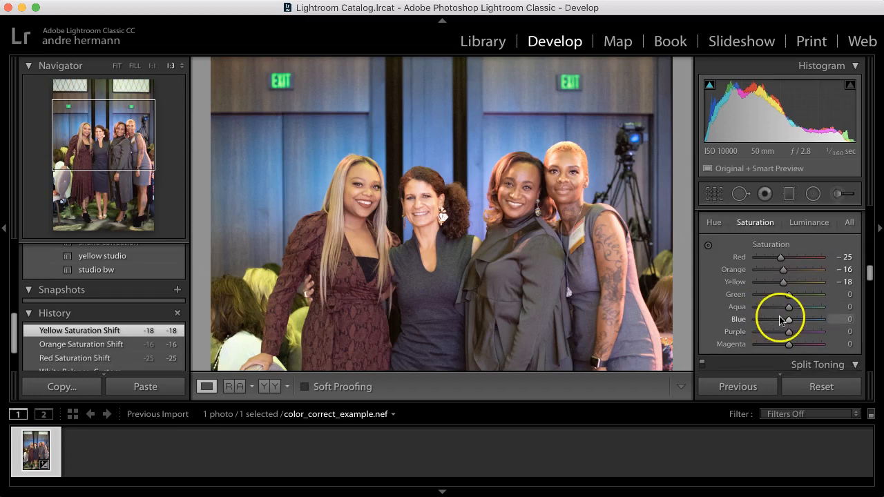
{"action": "left_click", "coordinate": [790, 321]}
{"action": "left_click_drag", "start_coordinate": [789, 322], "coordinate": [766, 330]}
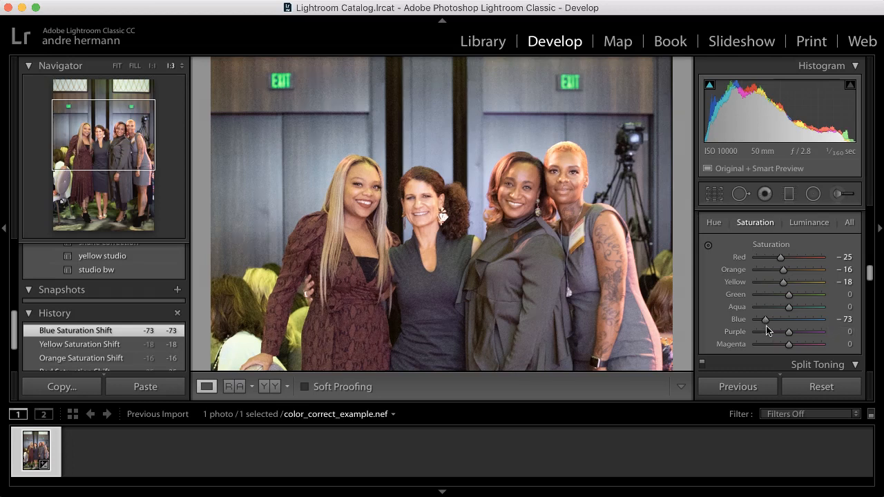
{"action": "left_click", "coordinate": [789, 332]}
{"action": "mouse_move", "coordinate": [788, 335]}
{"action": "left_mouse_down"}
{"action": "mouse_move", "coordinate": [777, 338]}
{"action": "mouse_move", "coordinate": [783, 350]}
{"action": "left_mouse_up"}
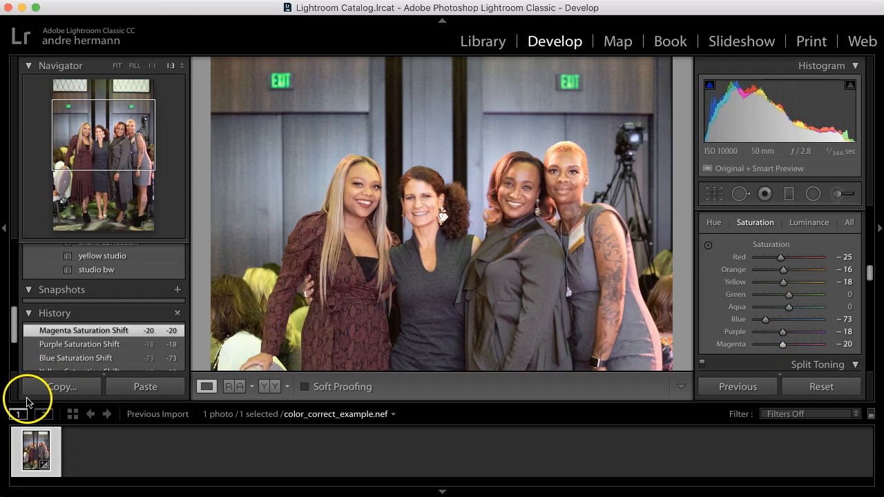
- Compare the photo before and after, and set the saturation of Green to -33 and Aqua to -24
{"action": "left_click", "coordinate": [269, 387]}
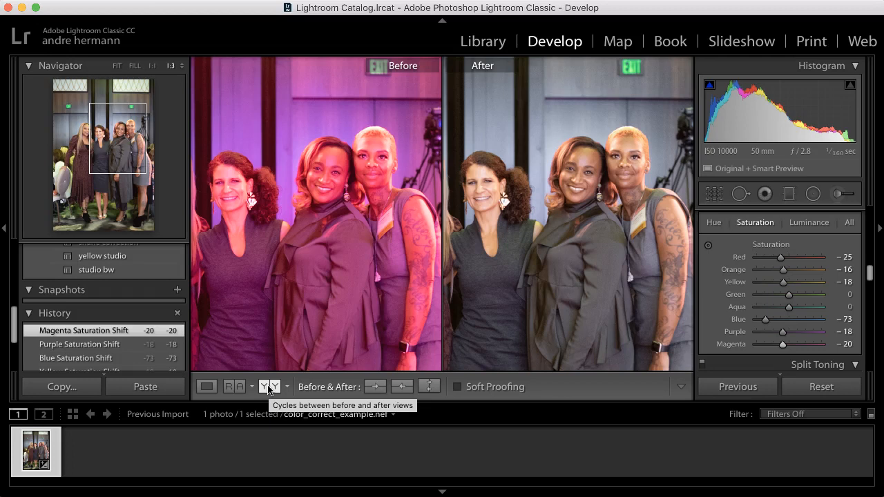
{"action": "left_click", "coordinate": [207, 386]}
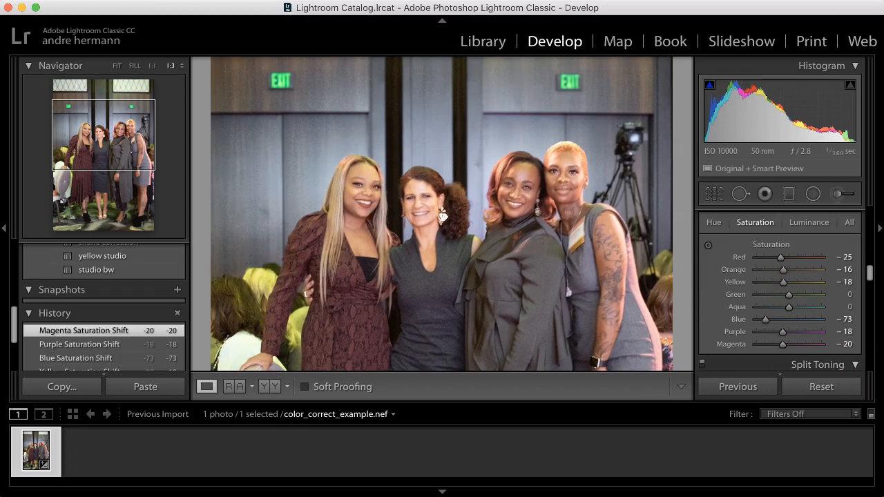
{"action": "left_click_drag", "start_coordinate": [790, 298], "coordinate": [780, 314]}
- Brighten the warm colors by setting the luminance of Red to +13, Orange to +15 and Yellow to +11
{"action": "left_click", "coordinate": [817, 225]}
{"action": "mouse_move", "coordinate": [789, 257]}
{"action": "left_mouse_down"}
{"action": "mouse_move", "coordinate": [778, 263]}
{"action": "mouse_move", "coordinate": [791, 267]}
{"action": "left_mouse_up"}
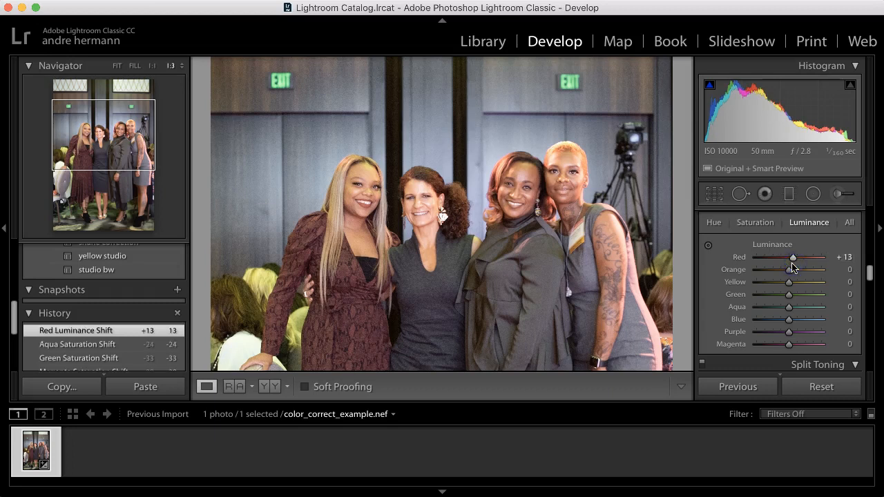
{"action": "left_click", "coordinate": [788, 270]}
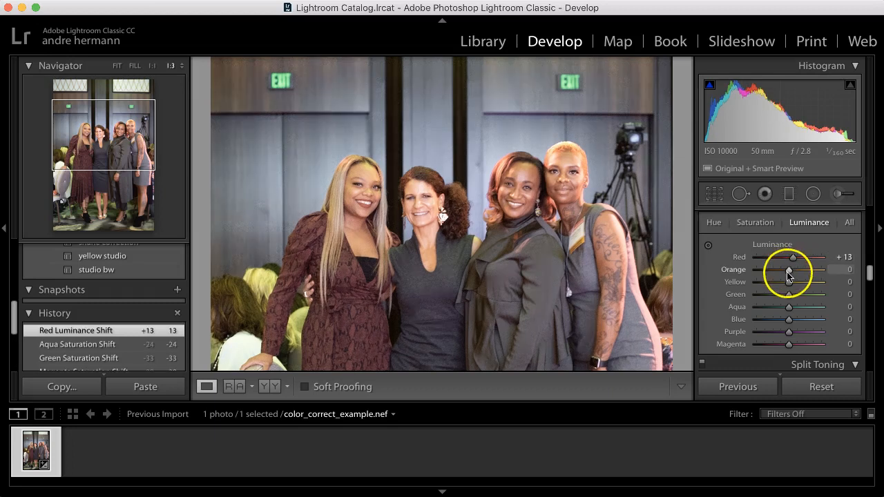
{"action": "left_click_drag", "start_coordinate": [788, 274], "coordinate": [793, 273]}
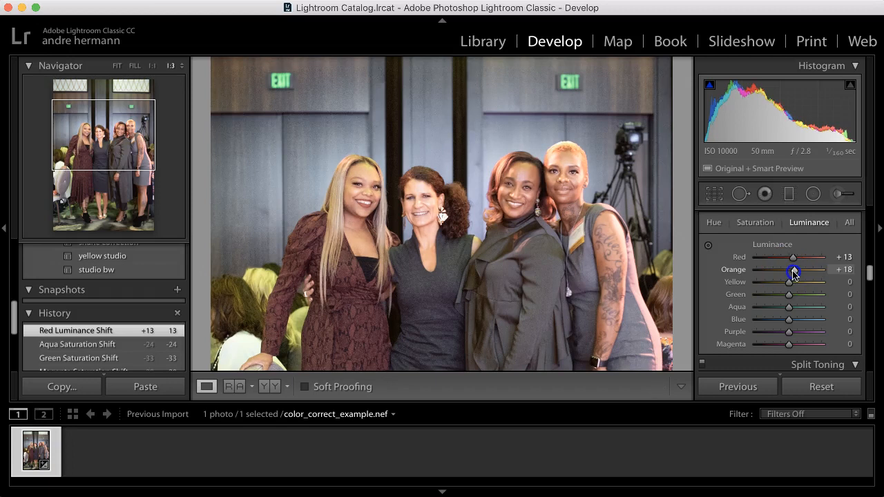
{"action": "left_click_drag", "start_coordinate": [793, 274], "coordinate": [792, 286]}
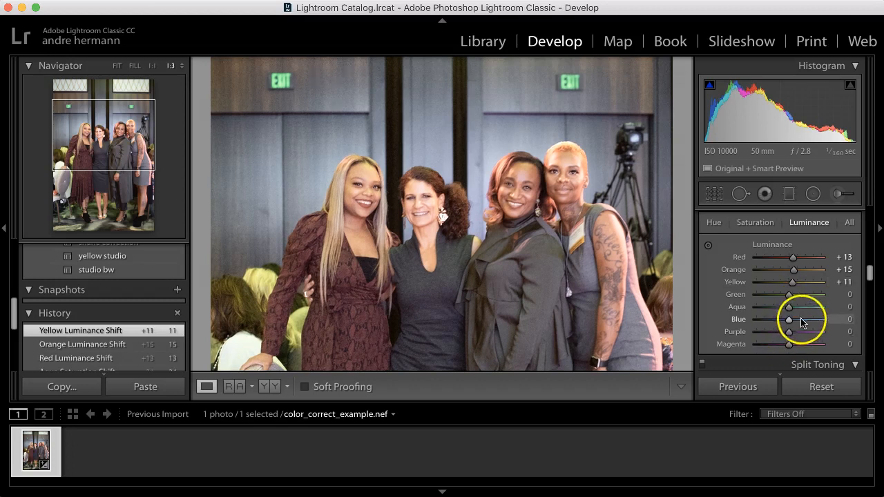
- Brighten the purple tones by setting the luminance of Purple to +17 and Magenta to +13
{"action": "mouse_move", "coordinate": [789, 335]}
{"action": "left_mouse_down"}
{"action": "mouse_move", "coordinate": [801, 336]}
{"action": "mouse_move", "coordinate": [795, 347]}
{"action": "left_mouse_up"}
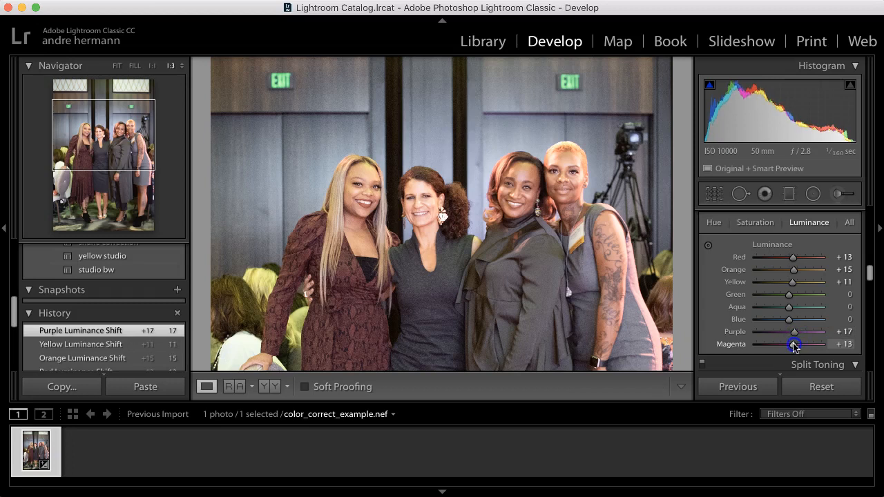
{"action": "left_click_drag", "start_coordinate": [794, 346], "coordinate": [794, 347]}
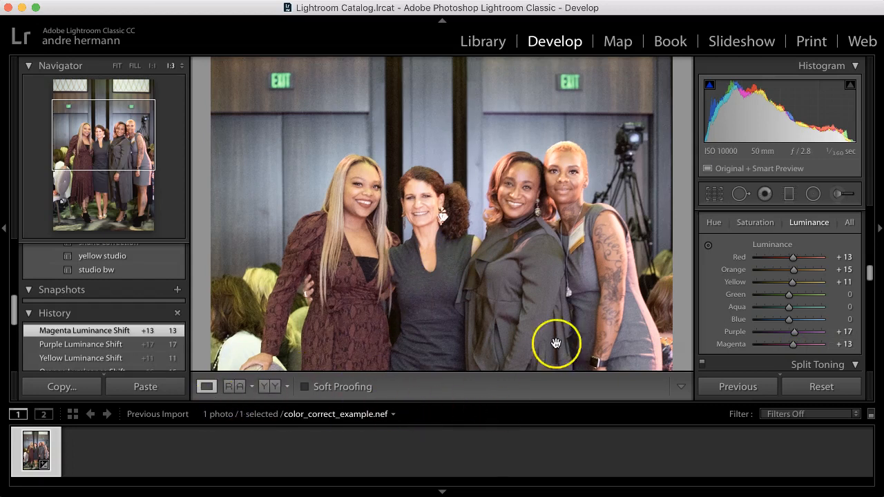
- Shift the hue of Red to +17, Orange to +3 and Yellow to +9, and compare the photo before and after
{"action": "left_click", "coordinate": [715, 223]}
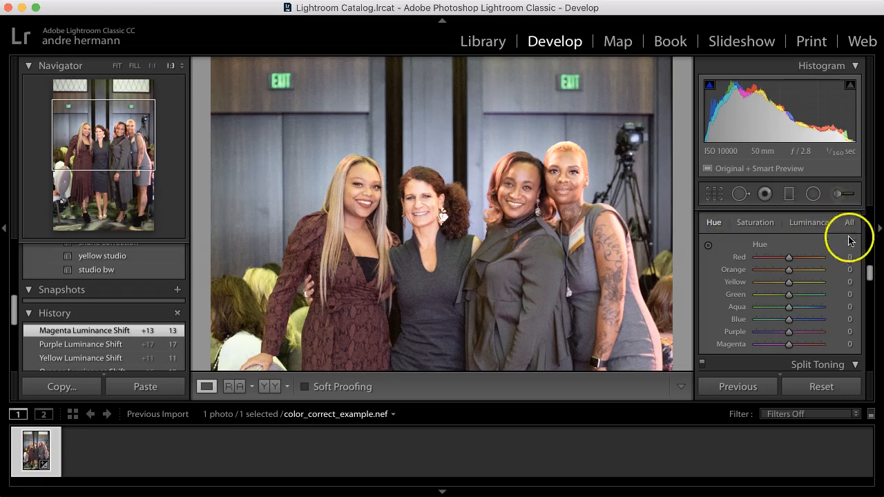
{"action": "mouse_move", "coordinate": [790, 259]}
{"action": "left_mouse_down"}
{"action": "mouse_move", "coordinate": [806, 261]}
{"action": "mouse_move", "coordinate": [797, 260]}
{"action": "left_mouse_up"}
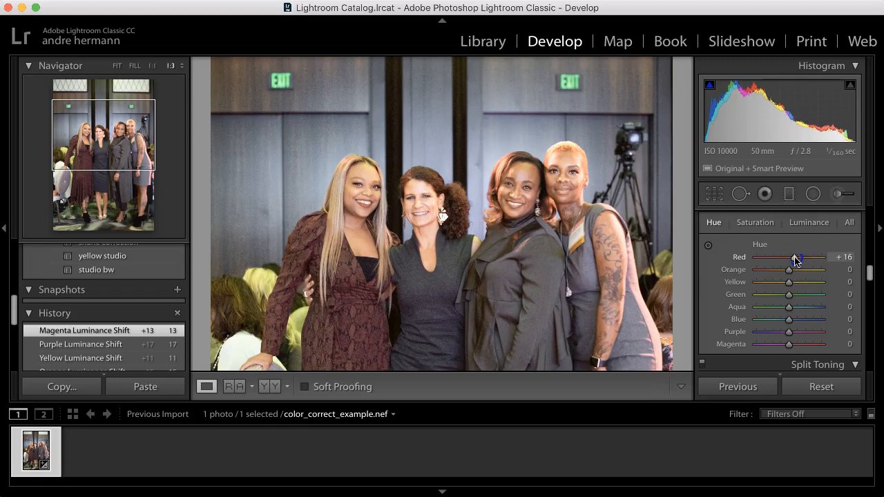
{"action": "left_click_drag", "start_coordinate": [796, 260], "coordinate": [796, 261]}
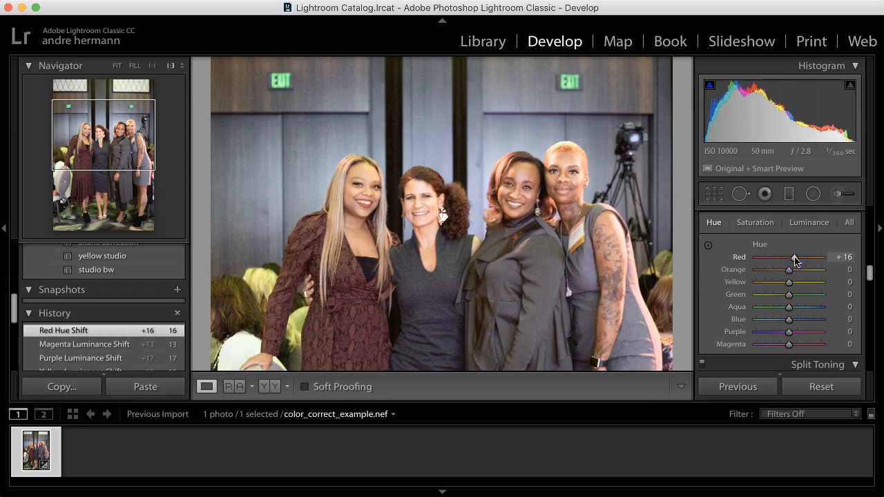
{"action": "left_click_drag", "start_coordinate": [793, 259], "coordinate": [793, 287]}
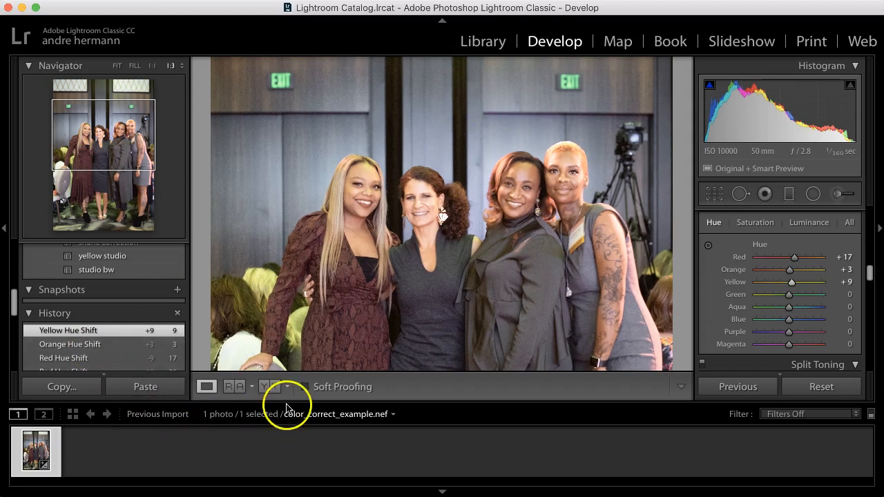
{"action": "left_click", "coordinate": [270, 386]}
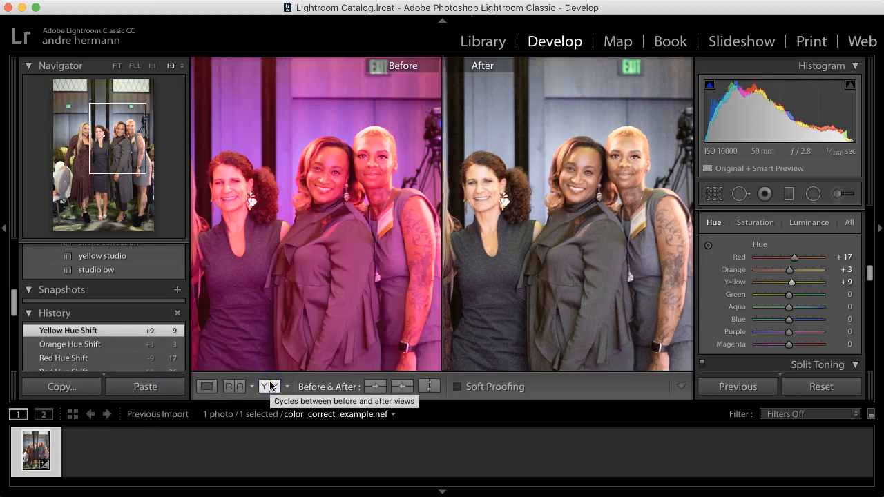
{"action": "left_click", "coordinate": [205, 387]}
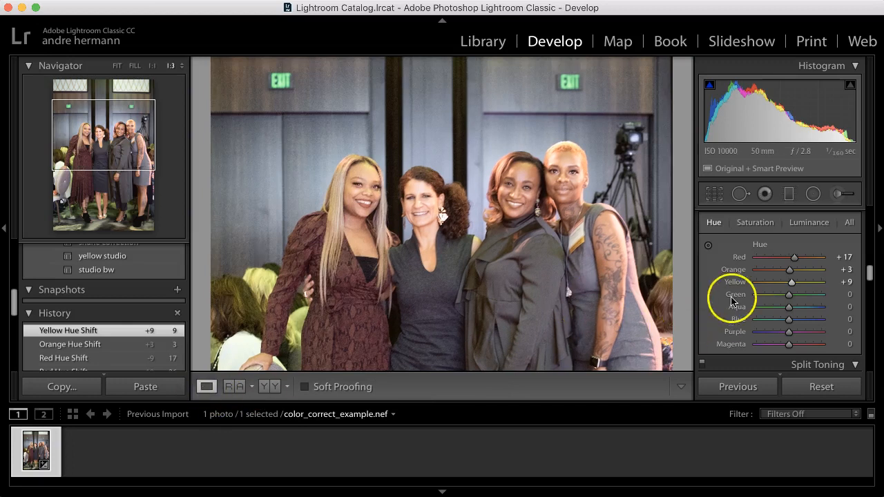
- Switch the HSL adjustments to the per-color view and refine Red, setting its saturation to -15 and luminance to +16
{"action": "scroll", "coordinate": [834, 271], "scroll_direction": "up", "scroll_amount": 4}
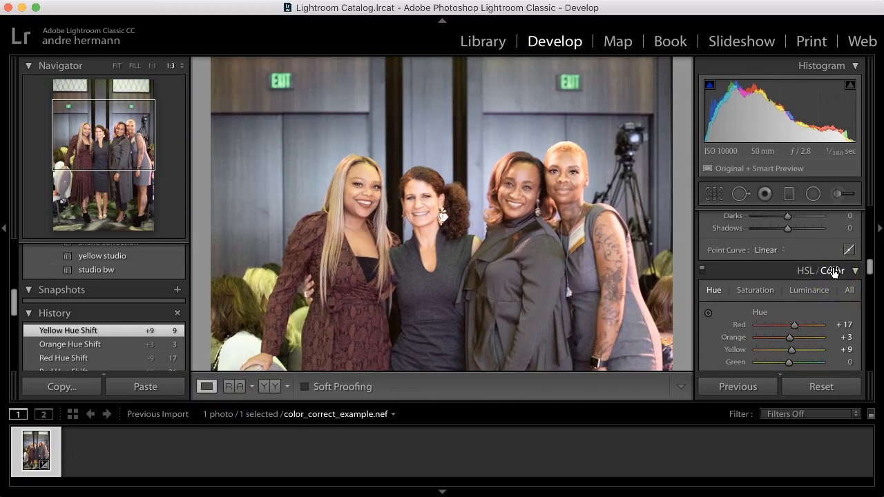
{"action": "left_click", "coordinate": [833, 273]}
{"action": "left_click", "coordinate": [826, 320]}
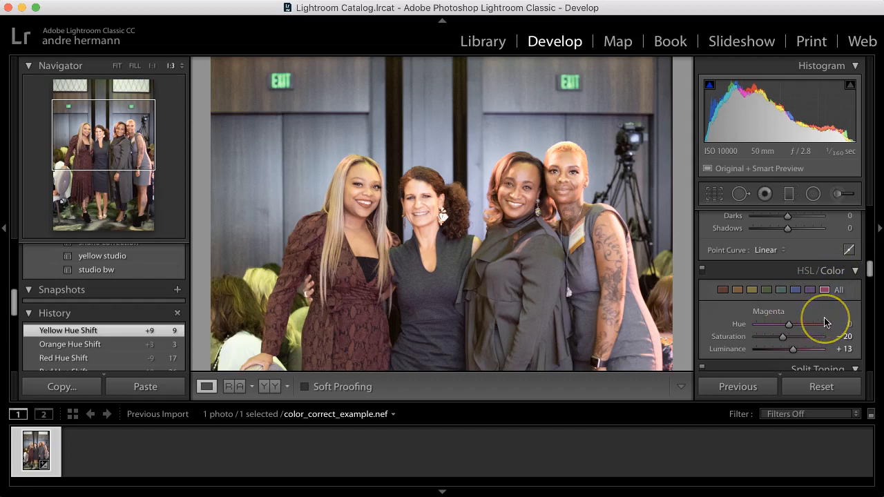
{"action": "scroll", "coordinate": [825, 322], "scroll_direction": "down", "scroll_amount": 1}
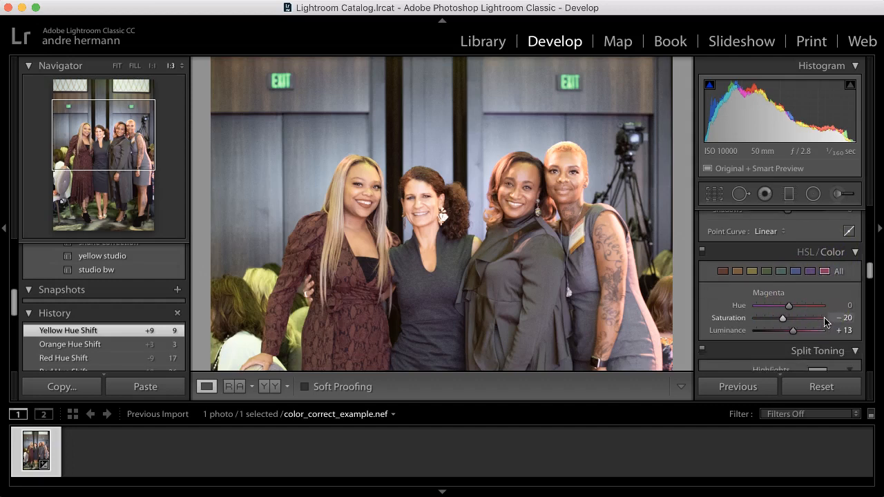
{"action": "left_click", "coordinate": [724, 274]}
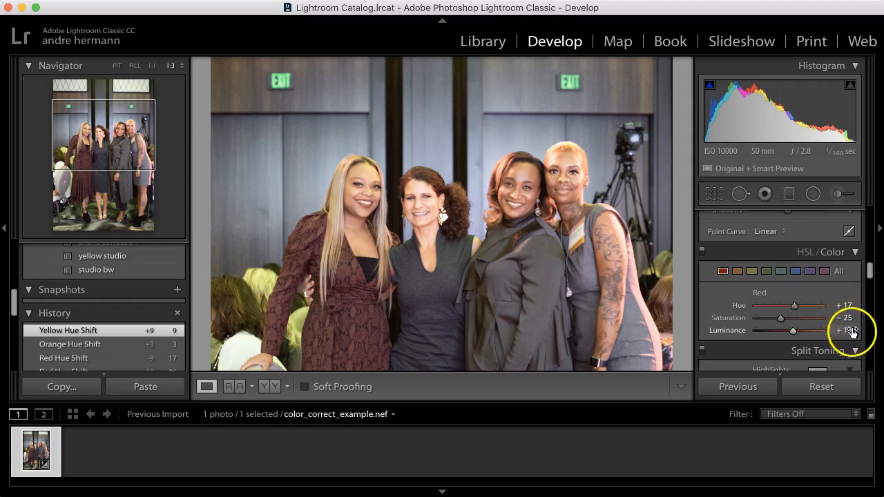
{"action": "mouse_move", "coordinate": [792, 306]}
{"action": "left_mouse_down"}
{"action": "mouse_move", "coordinate": [780, 309]}
{"action": "mouse_move", "coordinate": [795, 310]}
{"action": "mouse_move", "coordinate": [782, 321]}
{"action": "mouse_move", "coordinate": [795, 334]}
{"action": "mouse_move", "coordinate": [786, 321]}
{"action": "left_mouse_up"}
- Refine the Orange color by setting its hue to +11, saturation to -17 and luminance to +16
{"action": "left_click", "coordinate": [737, 270]}
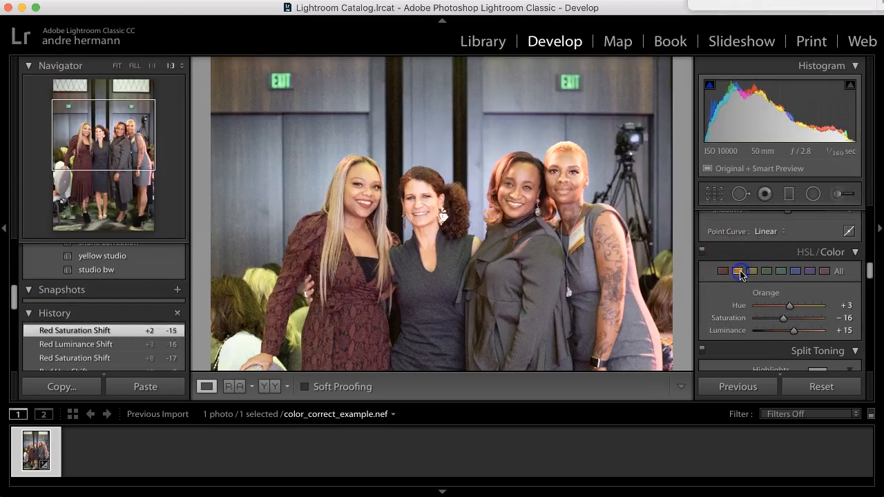
{"action": "left_click_drag", "start_coordinate": [789, 306], "coordinate": [784, 321]}
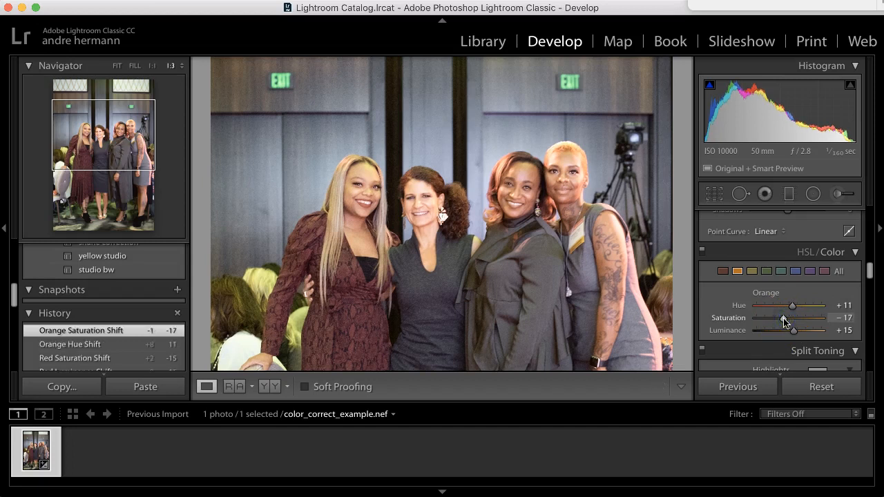
{"action": "left_click", "coordinate": [793, 330]}
{"action": "left_click_drag", "start_coordinate": [795, 334], "coordinate": [795, 335]}
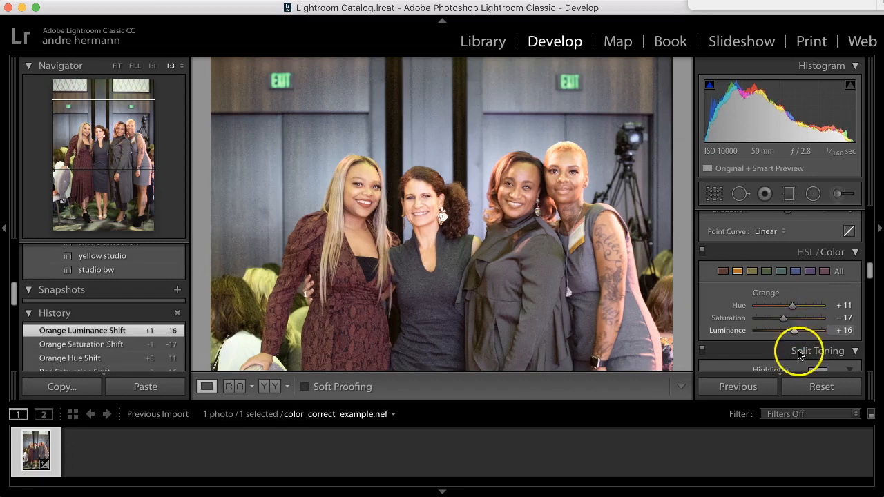
- Tint the highlights green with split toning, setting their hue to 140 and saturation to 6
{"action": "scroll", "coordinate": [801, 355], "scroll_direction": "down", "scroll_amount": 3}
{"action": "scroll", "coordinate": [801, 359], "scroll_direction": "down", "scroll_amount": 1}
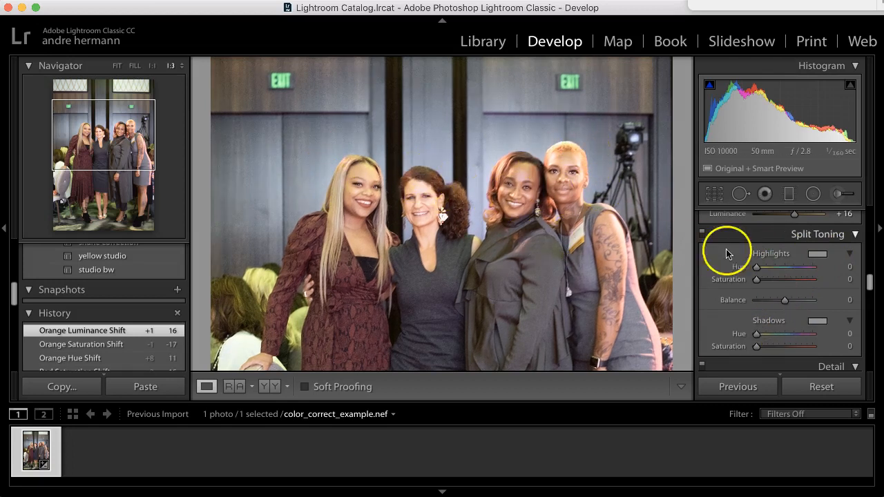
{"action": "left_click", "coordinate": [816, 255]}
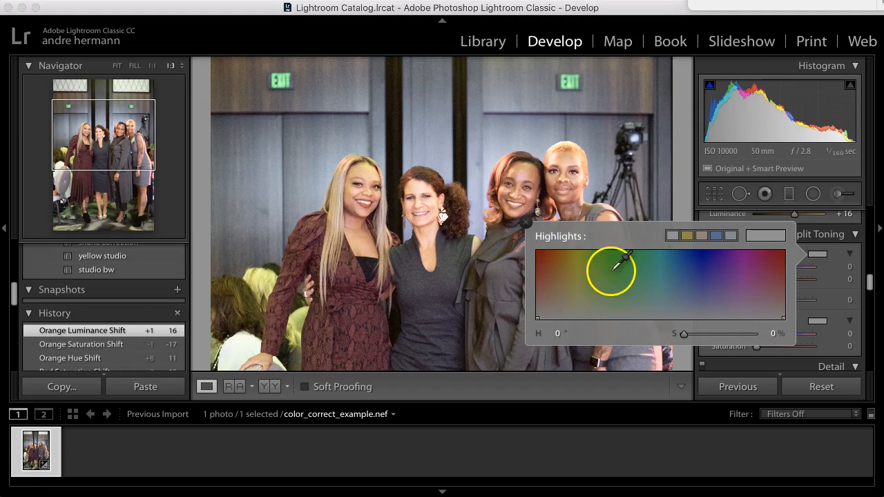
{"action": "left_click", "coordinate": [625, 315]}
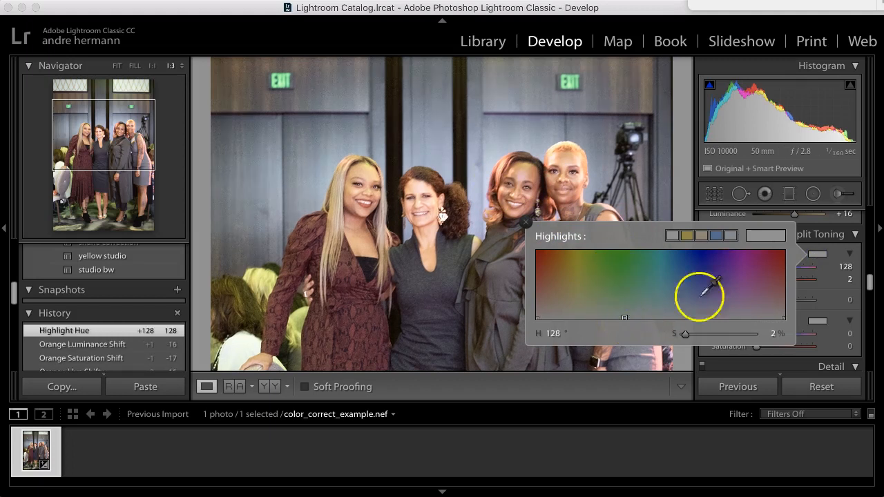
{"action": "left_click", "coordinate": [529, 224]}
{"action": "left_click_drag", "start_coordinate": [757, 279], "coordinate": [778, 276]}
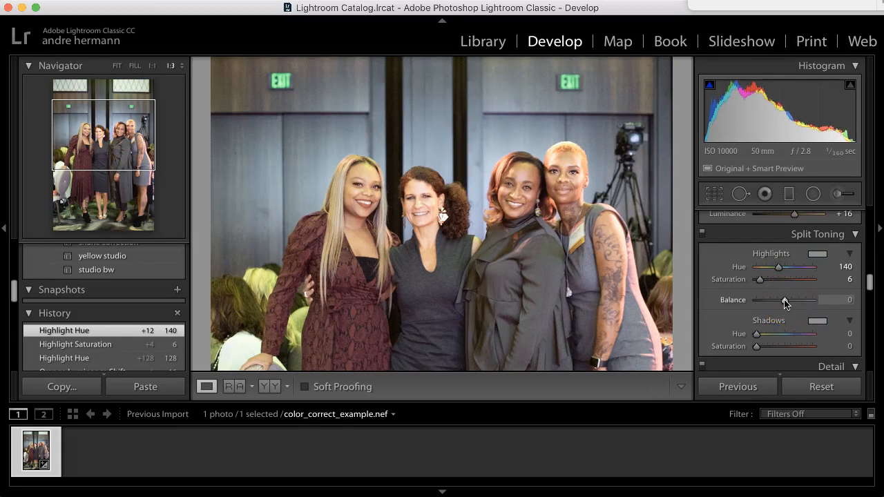
{"action": "left_click", "coordinate": [816, 254]}
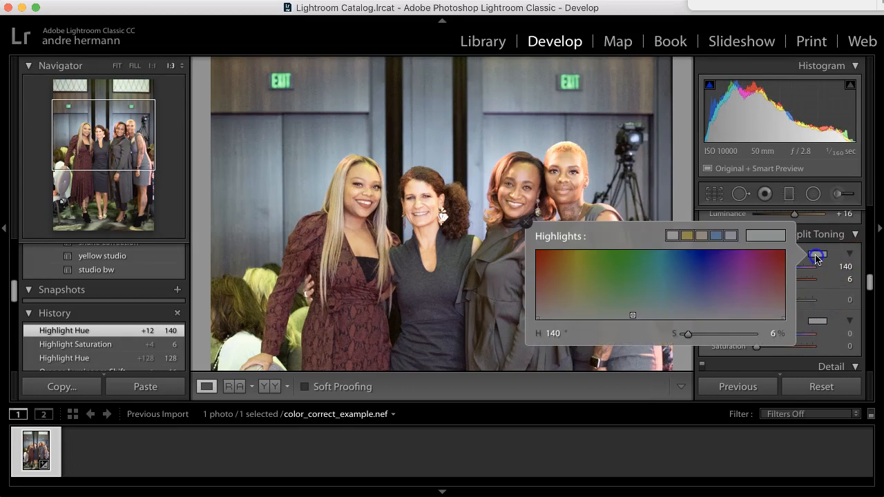
{"action": "left_click", "coordinate": [815, 256]}
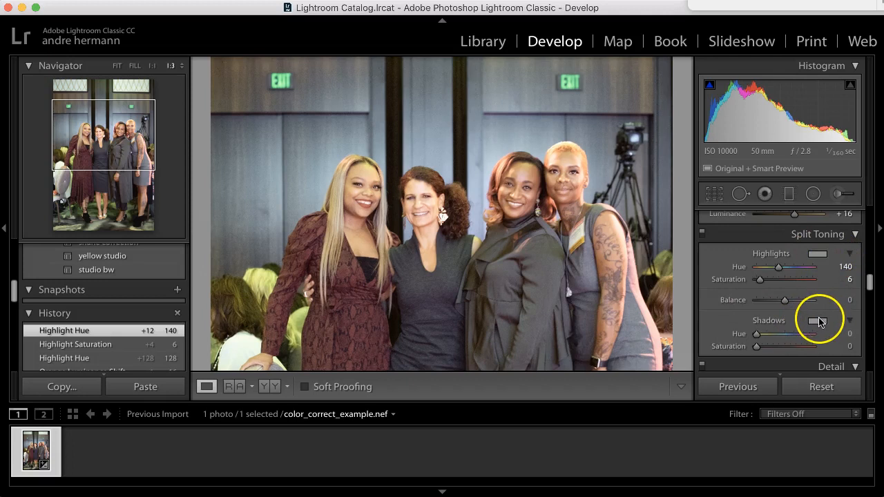
- Match the split-toning shadows to the highlights' green, setting the shadow hue to 140 and saturation to 7
{"action": "left_click", "coordinate": [816, 320]}
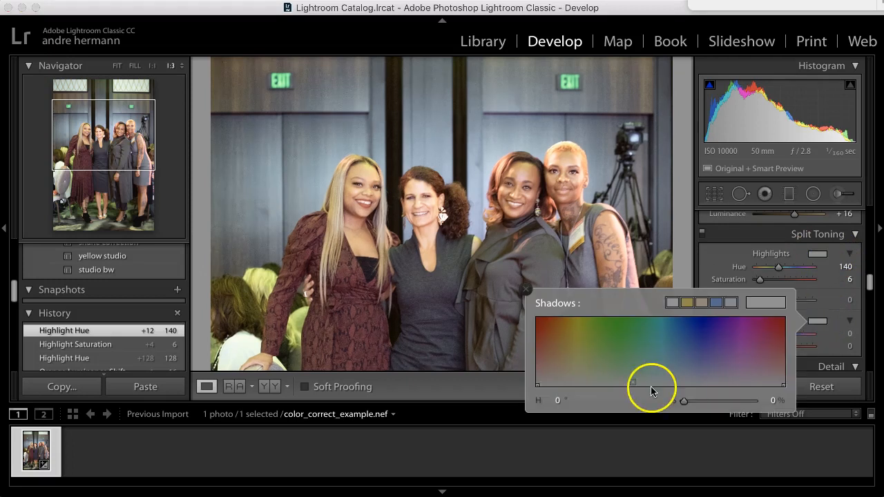
{"action": "left_click", "coordinate": [824, 298]}
{"action": "mouse_move", "coordinate": [756, 334]}
{"action": "left_mouse_down"}
{"action": "mouse_move", "coordinate": [785, 336]}
{"action": "mouse_move", "coordinate": [746, 339]}
{"action": "mouse_move", "coordinate": [758, 338]}
{"action": "left_mouse_up"}
{"action": "left_click", "coordinate": [817, 321]}
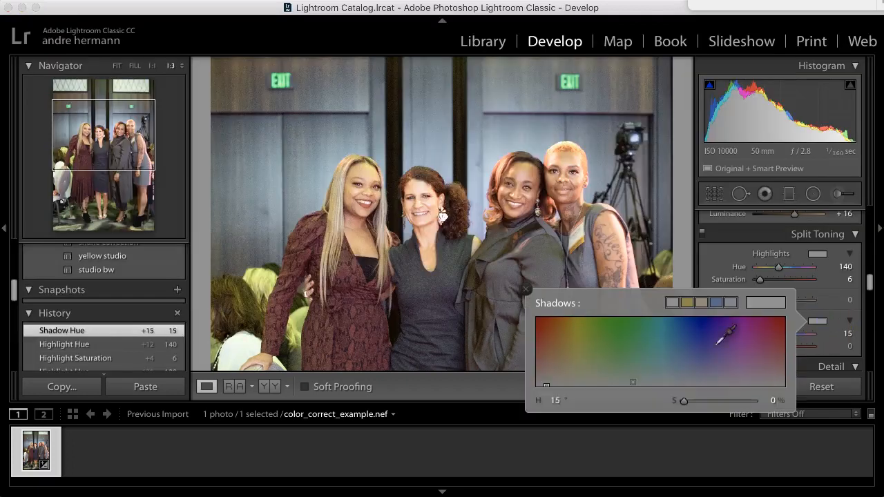
{"action": "left_click", "coordinate": [633, 382]}
{"action": "left_click", "coordinate": [526, 290]}
{"action": "mouse_move", "coordinate": [758, 347]}
{"action": "left_mouse_down"}
{"action": "mouse_move", "coordinate": [773, 348]}
{"action": "mouse_move", "coordinate": [760, 353]}
{"action": "left_mouse_up"}
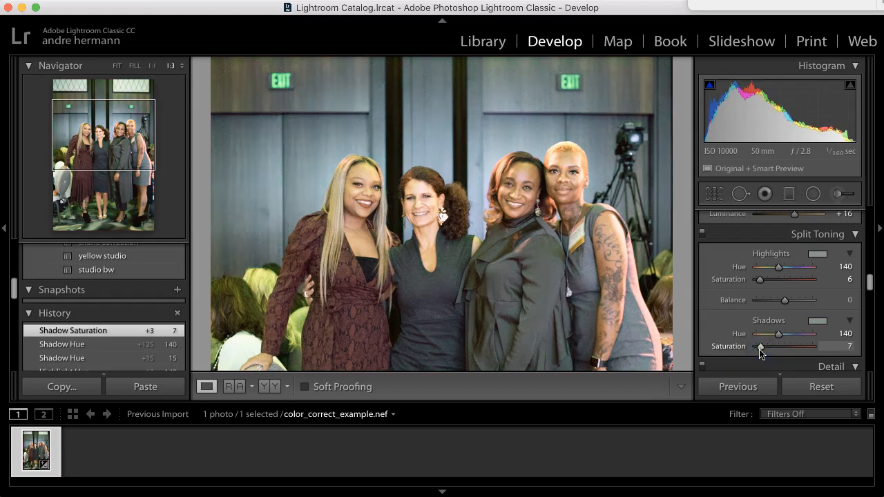
- Fine-tune the white balance by setting the temperature to 2,177 and the tint to -134
{"action": "scroll", "coordinate": [785, 297], "scroll_direction": "up", "scroll_amount": 10}
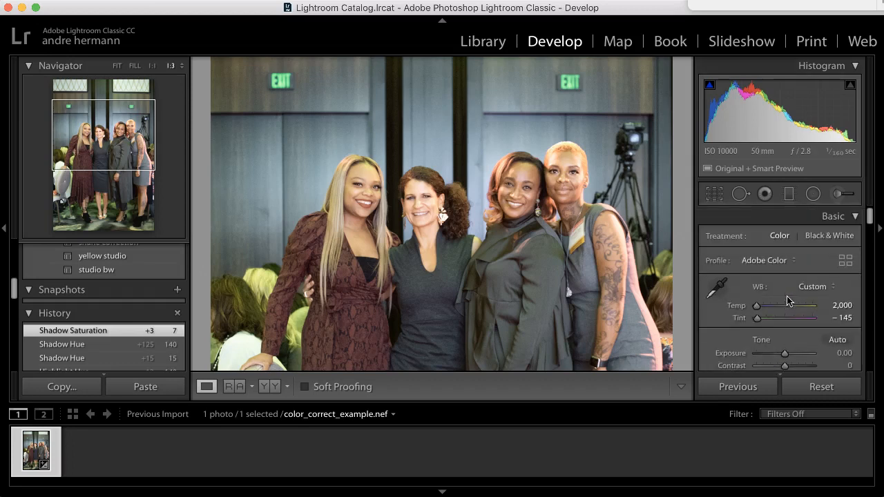
{"action": "scroll", "coordinate": [788, 300], "scroll_direction": "down", "scroll_amount": 1}
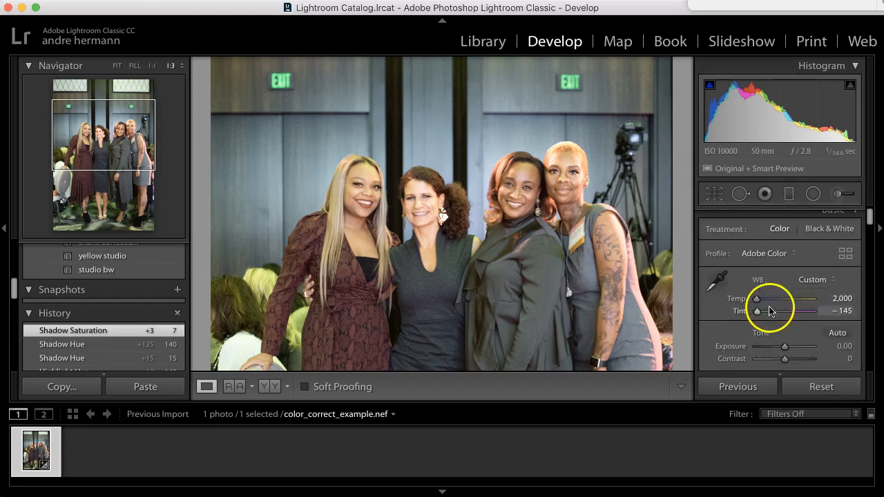
{"action": "left_click_drag", "start_coordinate": [757, 299], "coordinate": [760, 312]}
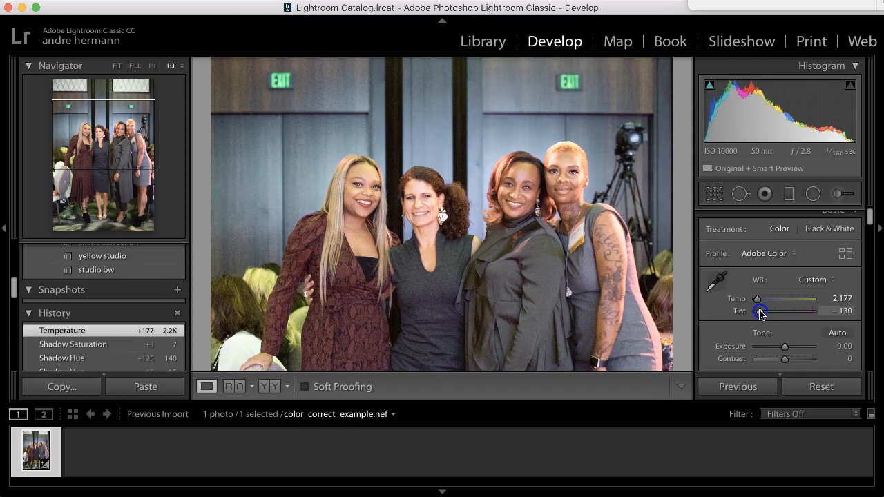
{"action": "left_click_drag", "start_coordinate": [761, 311], "coordinate": [760, 312]}
{"action": "left_click_drag", "start_coordinate": [760, 312], "coordinate": [759, 311]}
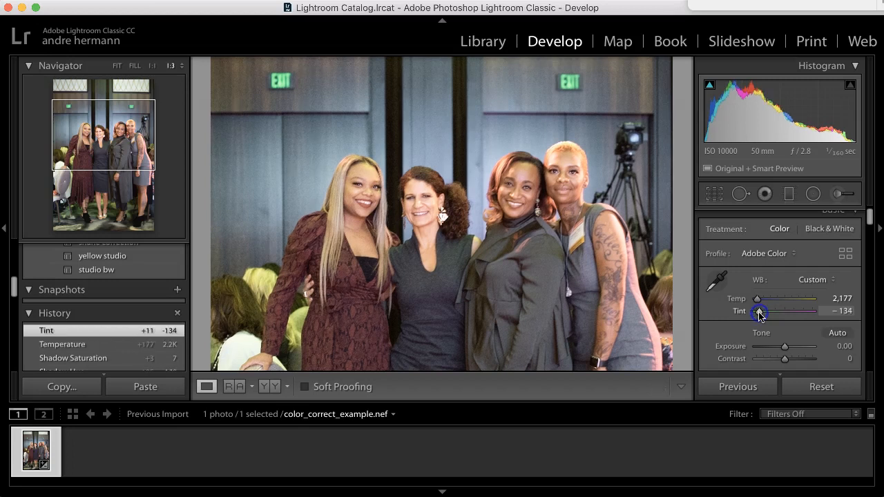
- Compare the corrected photo side by side with the original, and return to the single-photo view
{"action": "scroll", "coordinate": [778, 334], "scroll_direction": "down", "scroll_amount": 1}
{"action": "scroll", "coordinate": [778, 334], "scroll_direction": "down", "scroll_amount": 8}
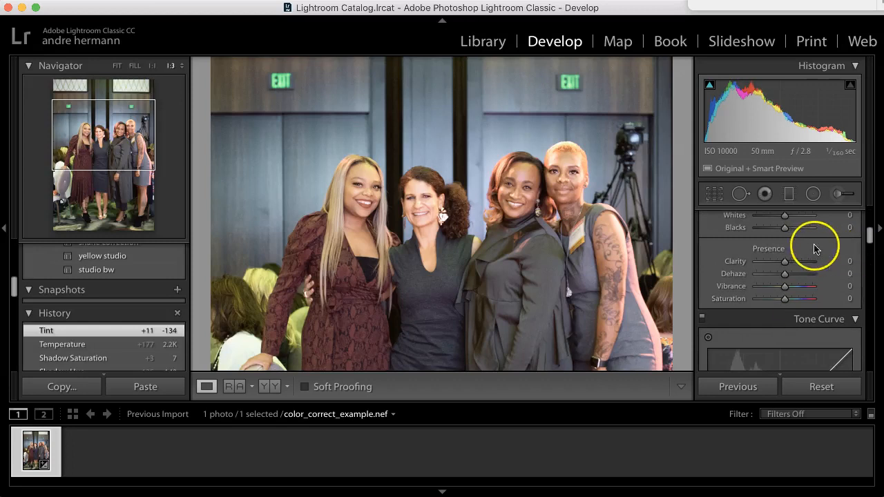
{"action": "left_click", "coordinate": [270, 386]}
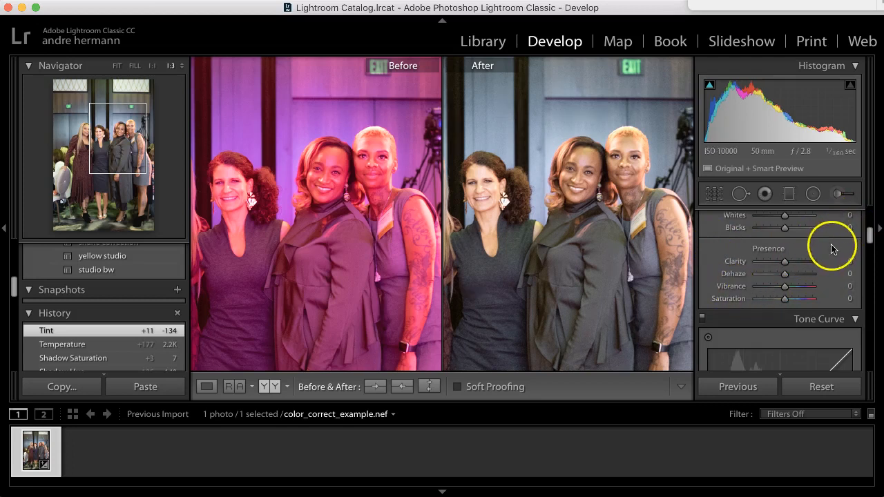
{"action": "left_click", "coordinate": [206, 386]}
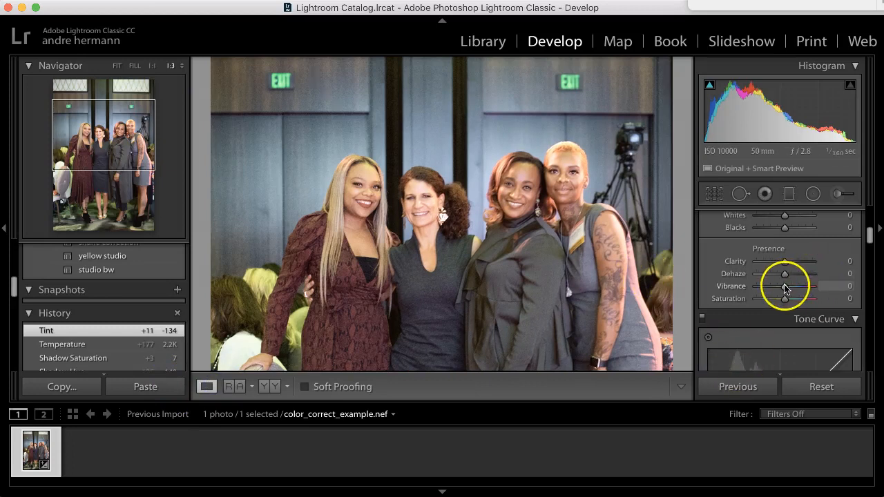
- Adjust the photo's overall color intensity, setting the vibrance to +17 and the saturation to -3
{"action": "mouse_move", "coordinate": [784, 286]}
{"action": "left_mouse_down"}
{"action": "mouse_move", "coordinate": [799, 290]}
{"action": "mouse_move", "coordinate": [773, 292]}
{"action": "mouse_move", "coordinate": [785, 295]}
{"action": "left_mouse_up"}
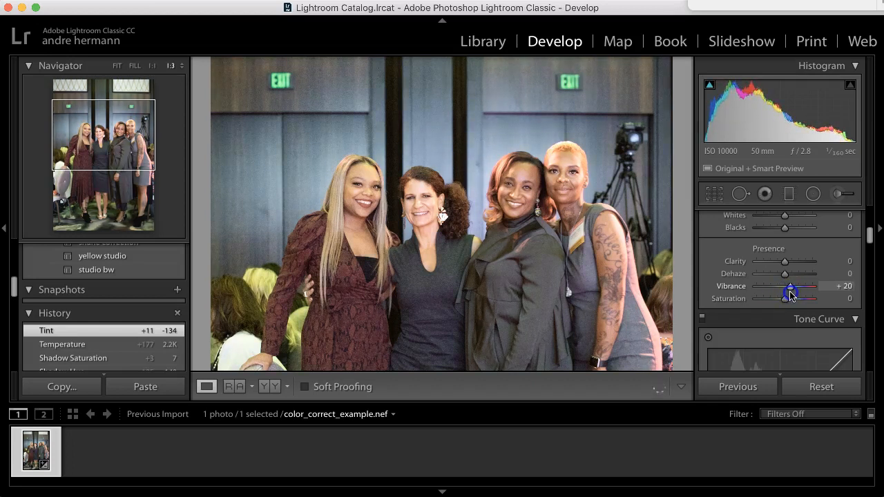
{"action": "left_click_drag", "start_coordinate": [790, 296], "coordinate": [788, 301]}
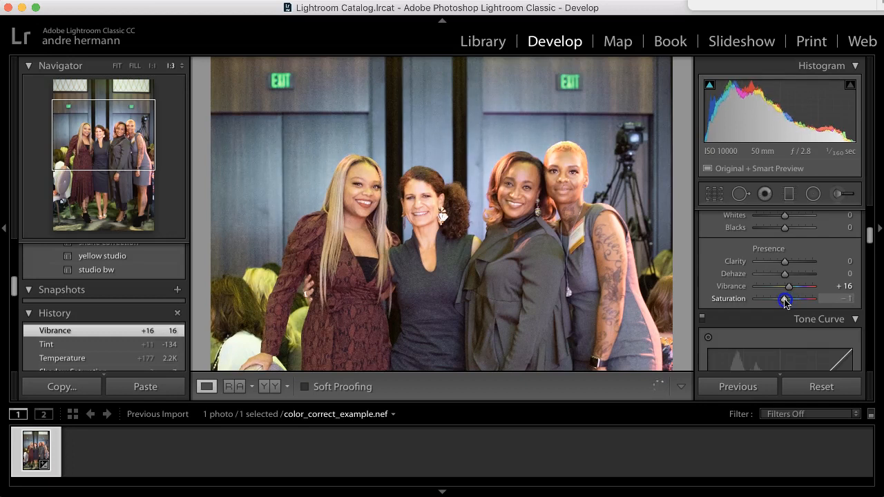
{"action": "mouse_move", "coordinate": [784, 301]}
{"action": "left_mouse_down"}
{"action": "mouse_move", "coordinate": [826, 303]}
{"action": "mouse_move", "coordinate": [695, 322]}
{"action": "mouse_move", "coordinate": [784, 312]}
{"action": "left_mouse_up"}
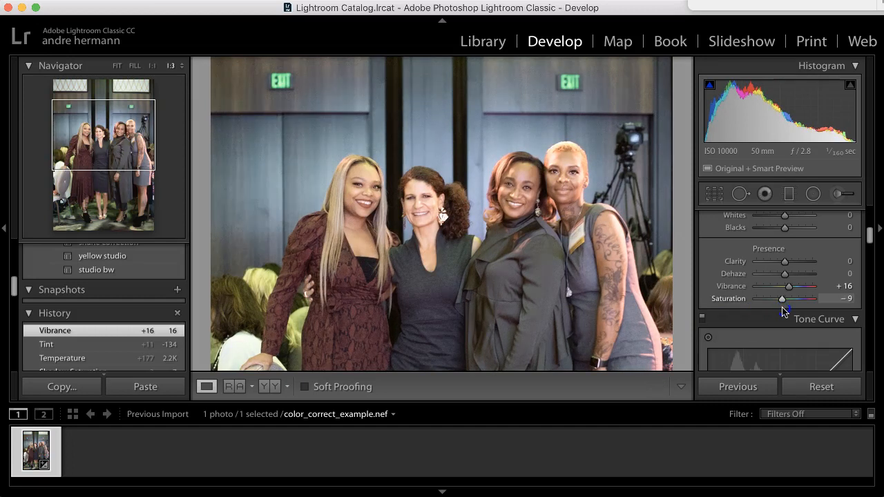
{"action": "left_click_drag", "start_coordinate": [784, 312], "coordinate": [787, 302]}
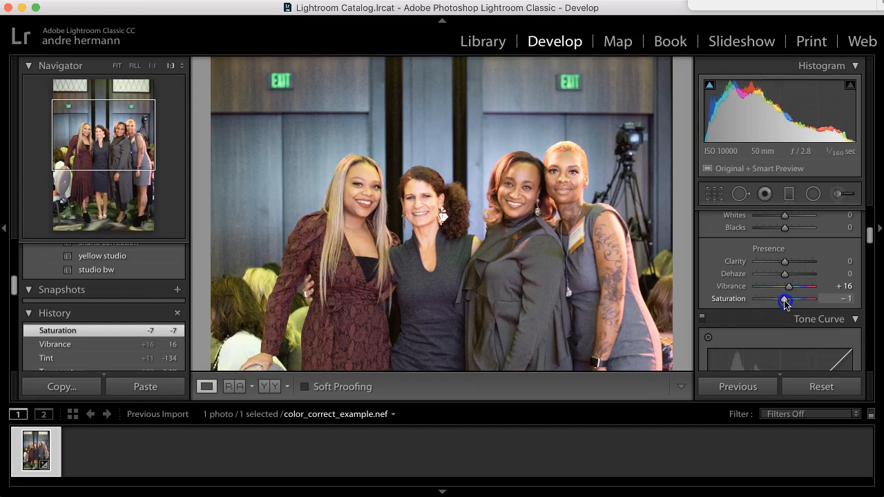
{"action": "left_click_drag", "start_coordinate": [785, 301], "coordinate": [783, 302]}
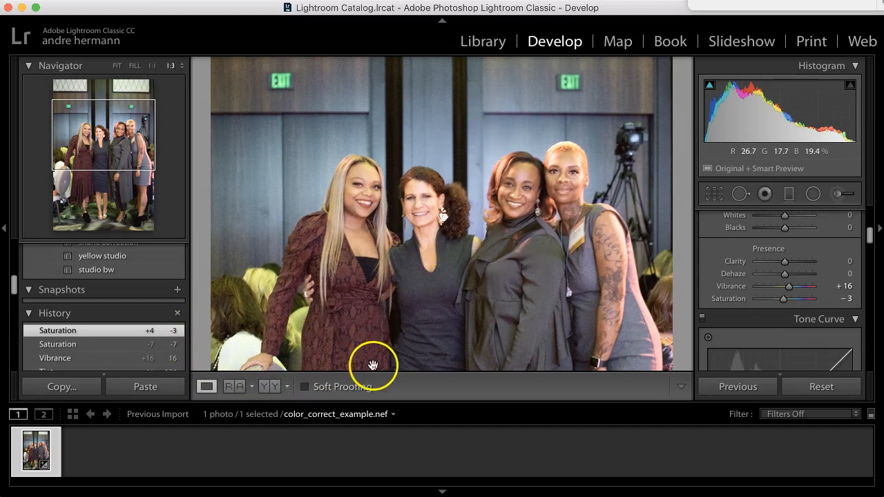
{"action": "left_click_drag", "start_coordinate": [789, 288], "coordinate": [790, 290]}
- Adjust the HSL saturation of the skin-tone colors, setting orange to -7, yellow to -11 and red to -18
{"action": "scroll", "coordinate": [780, 304], "scroll_direction": "down", "scroll_amount": 10}
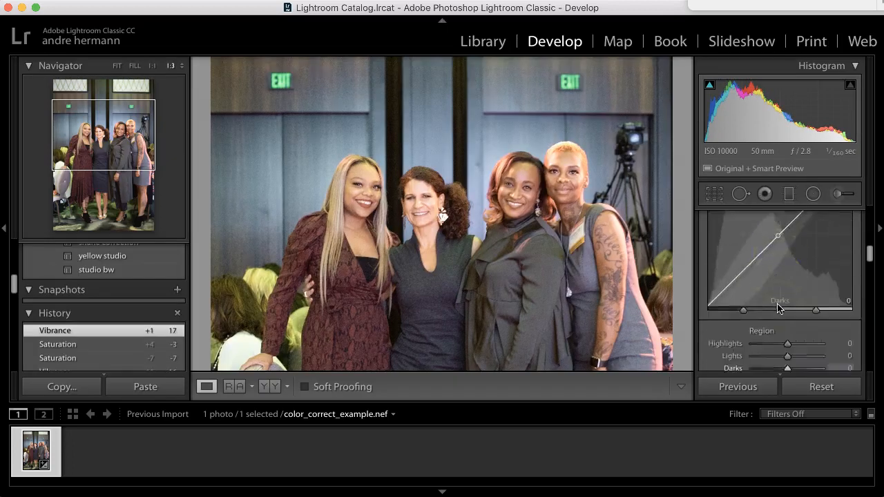
{"action": "left_click", "coordinate": [805, 281]}
{"action": "left_click", "coordinate": [794, 325]}
{"action": "scroll", "coordinate": [794, 324], "scroll_direction": "down", "scroll_amount": 2}
{"action": "left_click", "coordinate": [755, 270]}
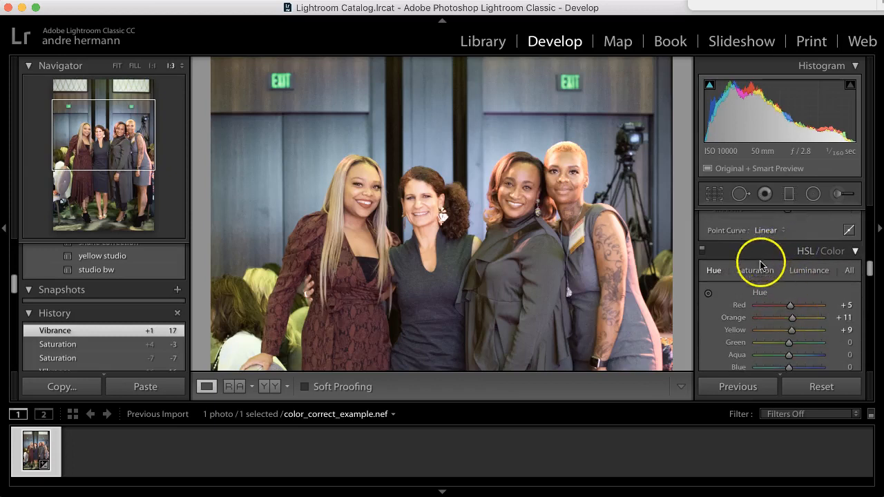
{"action": "scroll", "coordinate": [813, 292], "scroll_direction": "down", "scroll_amount": 1}
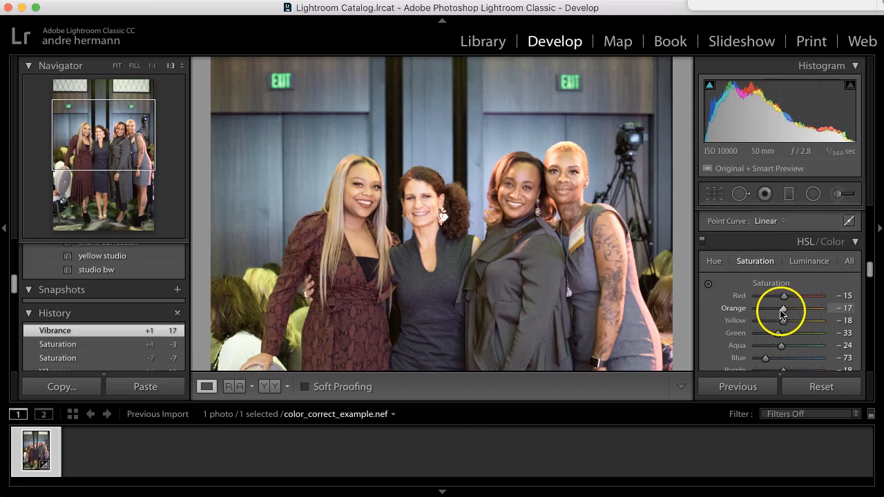
{"action": "mouse_move", "coordinate": [783, 311]}
{"action": "left_mouse_down"}
{"action": "mouse_move", "coordinate": [797, 312]}
{"action": "mouse_move", "coordinate": [790, 313]}
{"action": "left_mouse_up"}
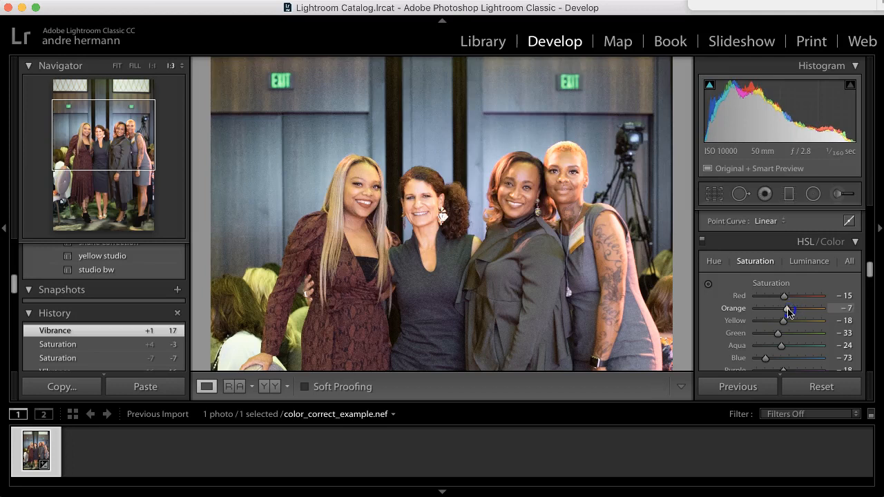
{"action": "left_click_drag", "start_coordinate": [789, 312], "coordinate": [787, 310]}
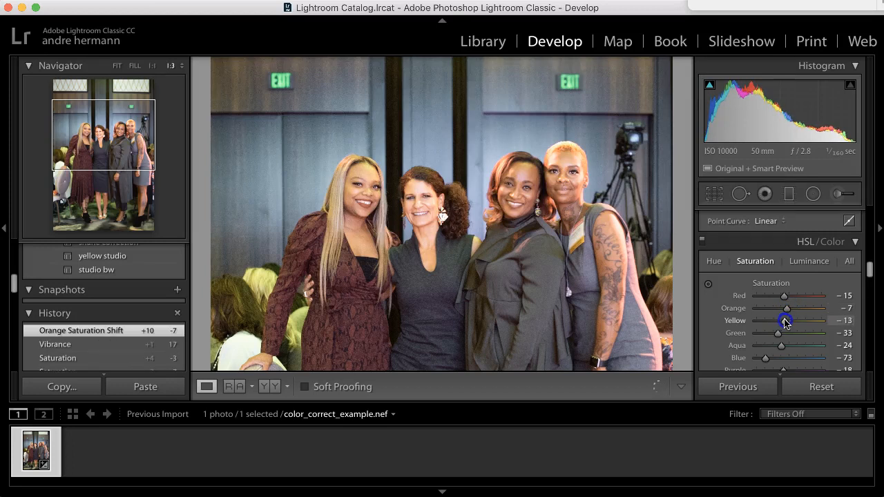
{"action": "left_click_drag", "start_coordinate": [785, 322], "coordinate": [771, 335]}
{"action": "left_click_drag", "start_coordinate": [782, 299], "coordinate": [777, 299]}
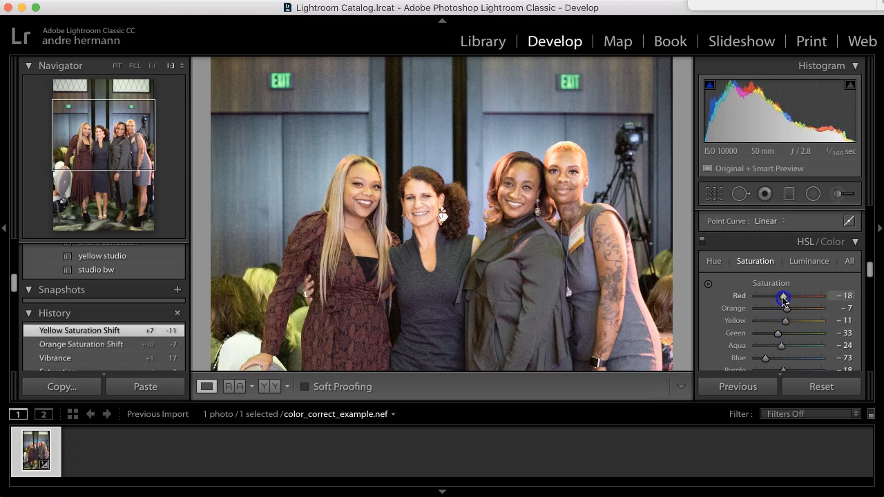
{"action": "left_click", "coordinate": [816, 298]}
- Lower the HSL luminance of the orange tones to +6
{"action": "scroll", "coordinate": [818, 299], "scroll_direction": "up", "scroll_amount": 1}
{"action": "scroll", "coordinate": [818, 301], "scroll_direction": "up", "scroll_amount": 1}
{"action": "left_click", "coordinate": [808, 276]}
{"action": "left_click_drag", "start_coordinate": [793, 323], "coordinate": [792, 325]}
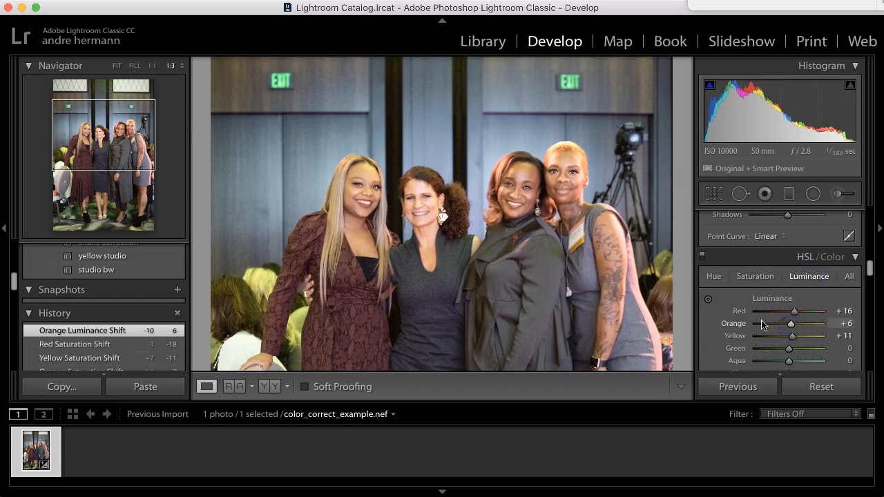
- Rebalance the overall color intensity by setting the vibrance to +22 and the saturation to -9
{"action": "scroll", "coordinate": [812, 296], "scroll_direction": "up", "scroll_amount": 3}
{"action": "scroll", "coordinate": [812, 296], "scroll_direction": "up", "scroll_amount": 3}
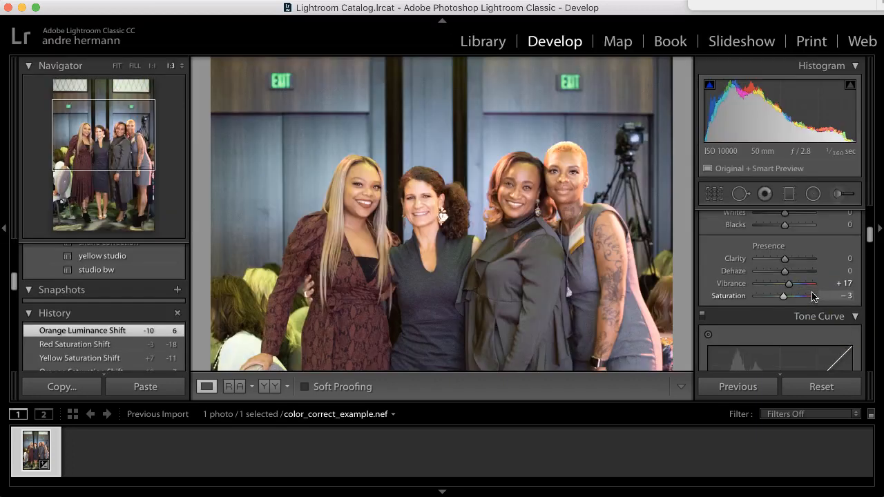
{"action": "left_click_drag", "start_coordinate": [790, 285], "coordinate": [790, 285]}
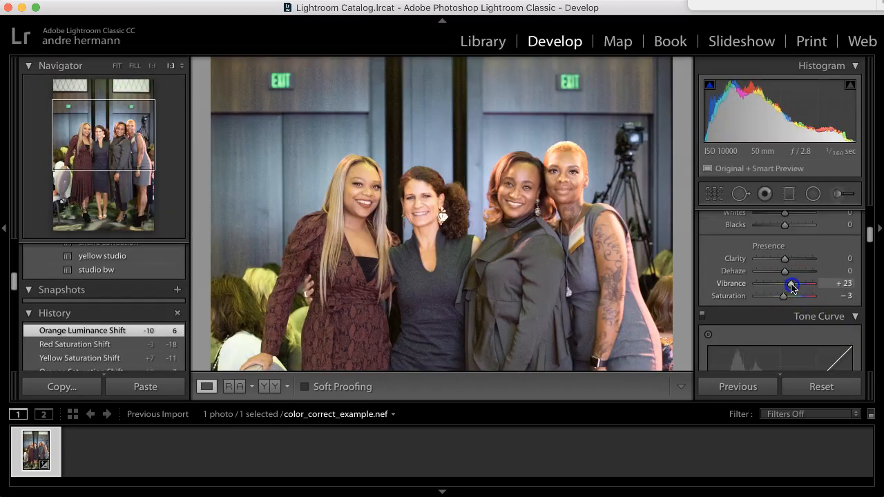
{"action": "left_click_drag", "start_coordinate": [791, 288], "coordinate": [783, 299]}
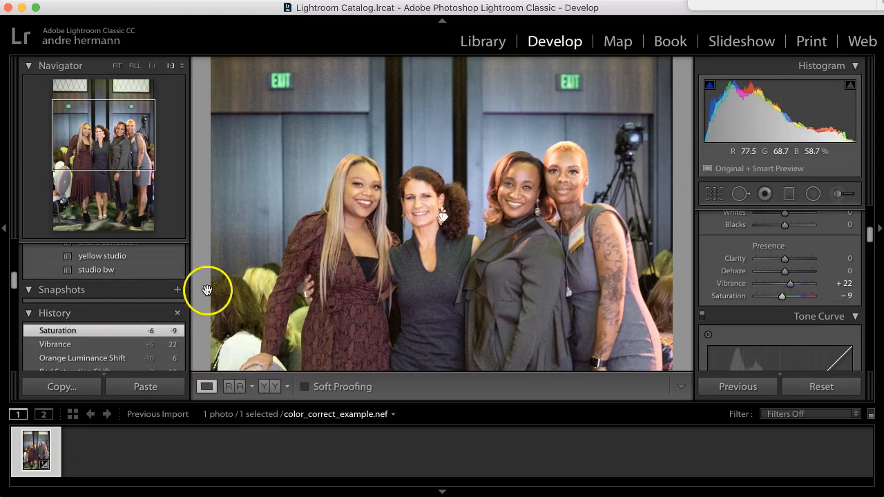
- Fit the whole photo in the view and compare the corrected version side by side with the original
{"action": "left_click", "coordinate": [116, 69]}
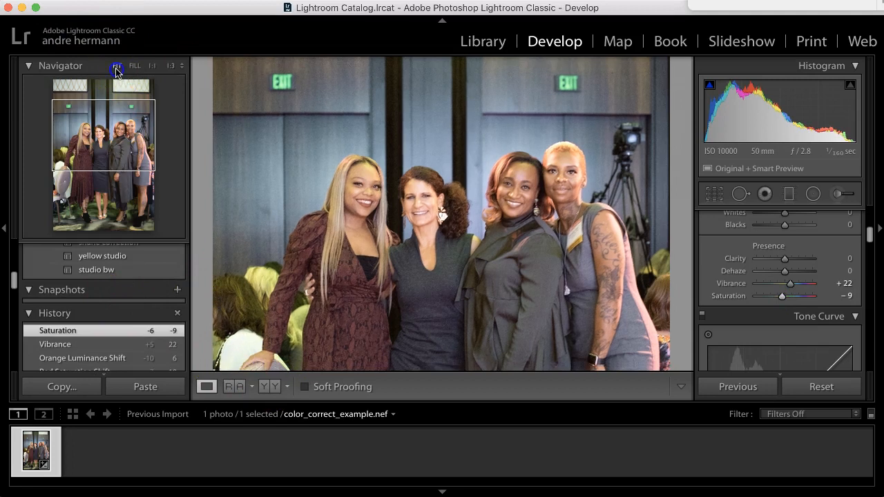
{"action": "left_click", "coordinate": [268, 385]}
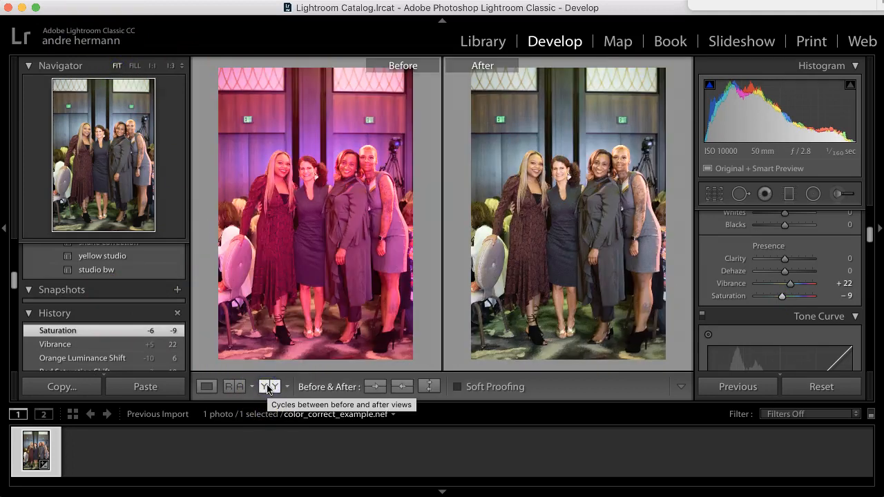